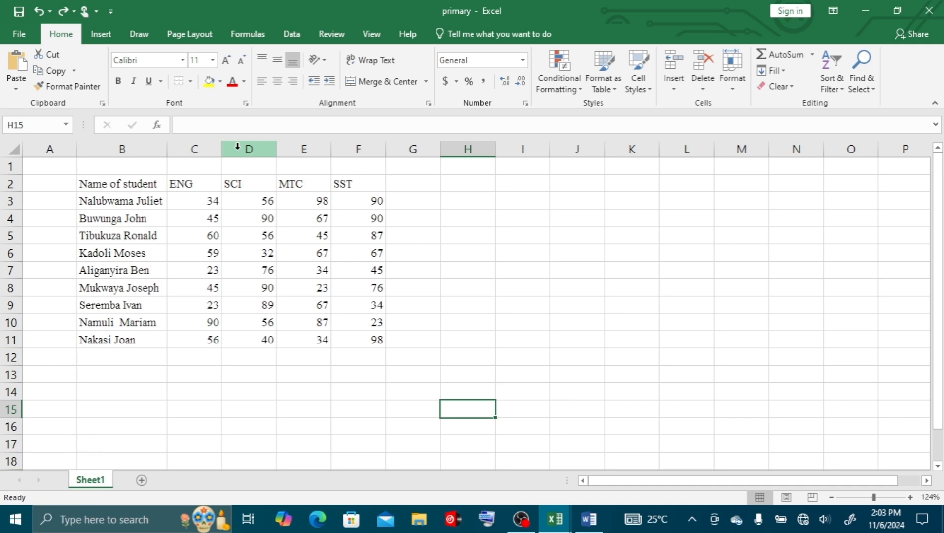
Step: Insert a blank column after each of the subject columns ENG, SCI, MTC and SST
{"action": "left_click", "coordinate": [237, 146]}
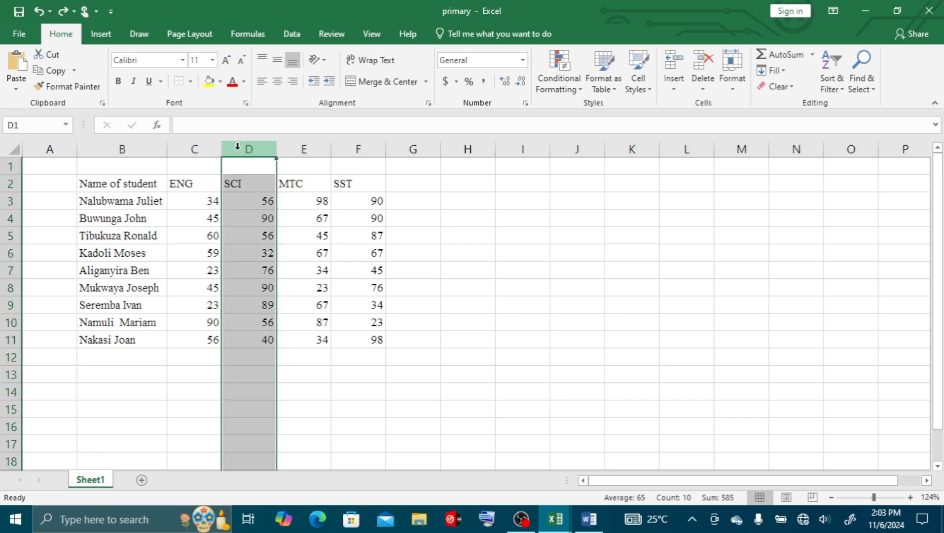
{"action": "right_click", "coordinate": [237, 146]}
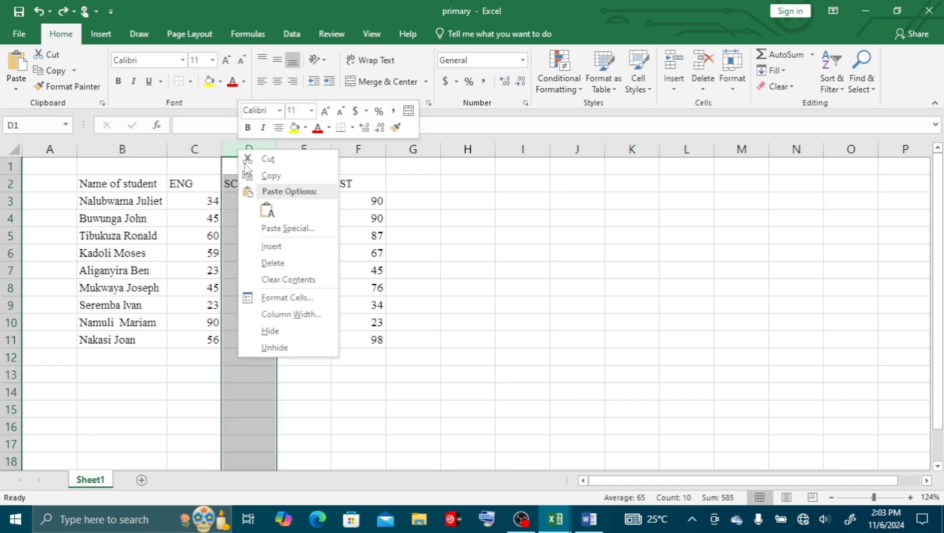
{"action": "left_click", "coordinate": [273, 247]}
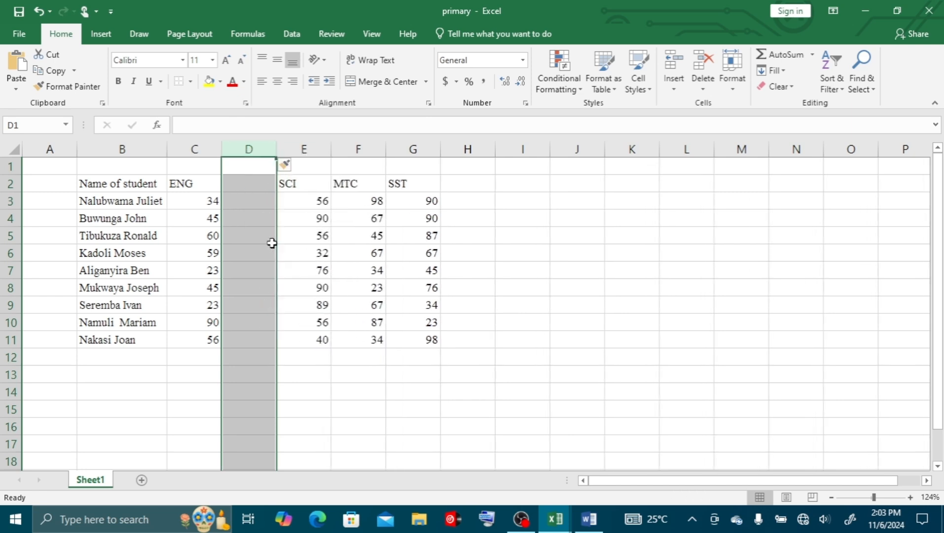
{"action": "left_click", "coordinate": [341, 147]}
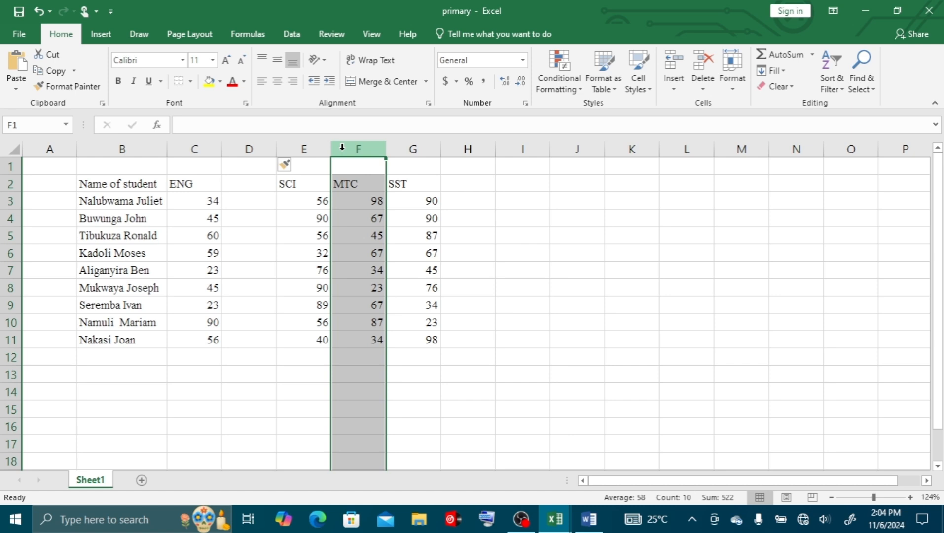
{"action": "right_click", "coordinate": [342, 146]}
{"action": "left_click", "coordinate": [367, 247]}
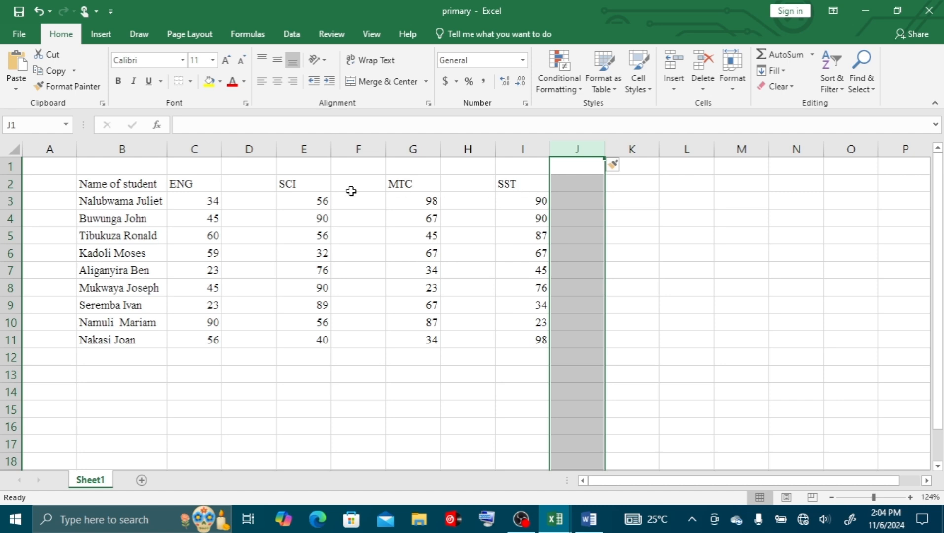
Step: Enter the header GRADE in row 2 of each blank subject column: D2, F2, H2 and J2
{"action": "left_click", "coordinate": [245, 183]}
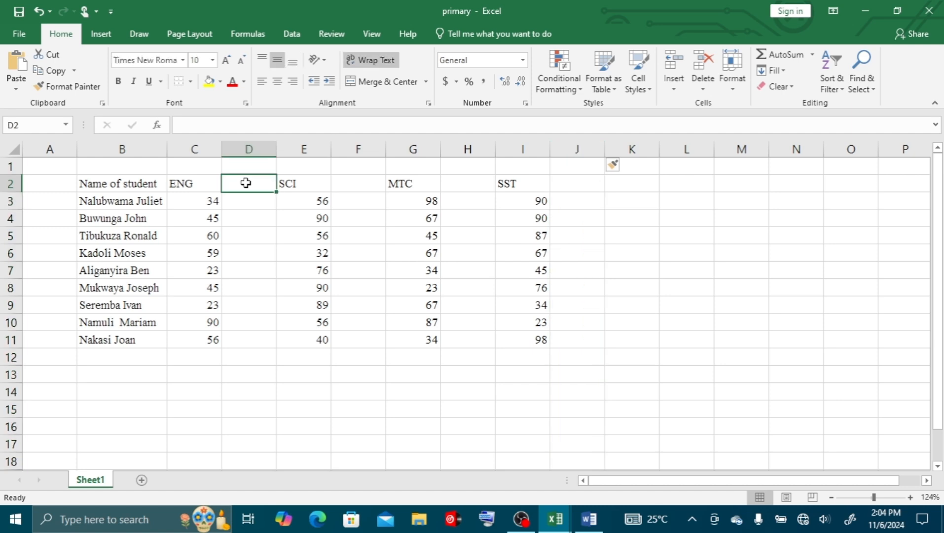
{"action": "type", "text": "GRADE"}
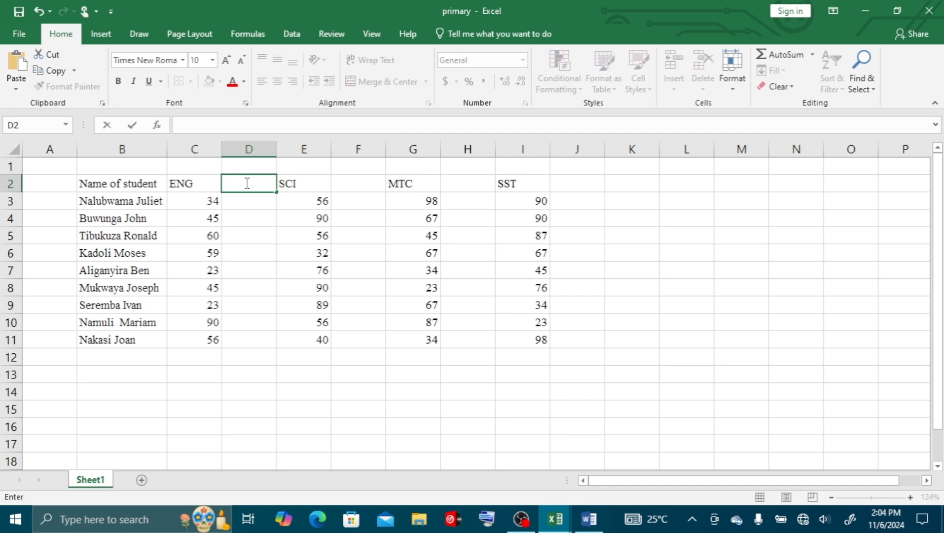
{"action": "left_click", "coordinate": [357, 184]}
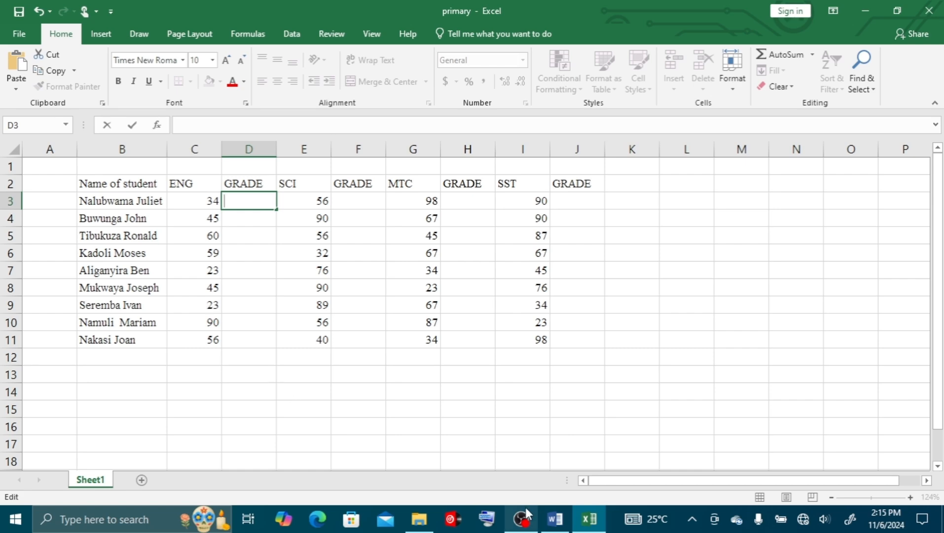
Step: Check the grading scale in the Word document, and begin the Excel formula in D3 with =IF(C3>=80,"1",
{"action": "left_click", "coordinate": [556, 520]}
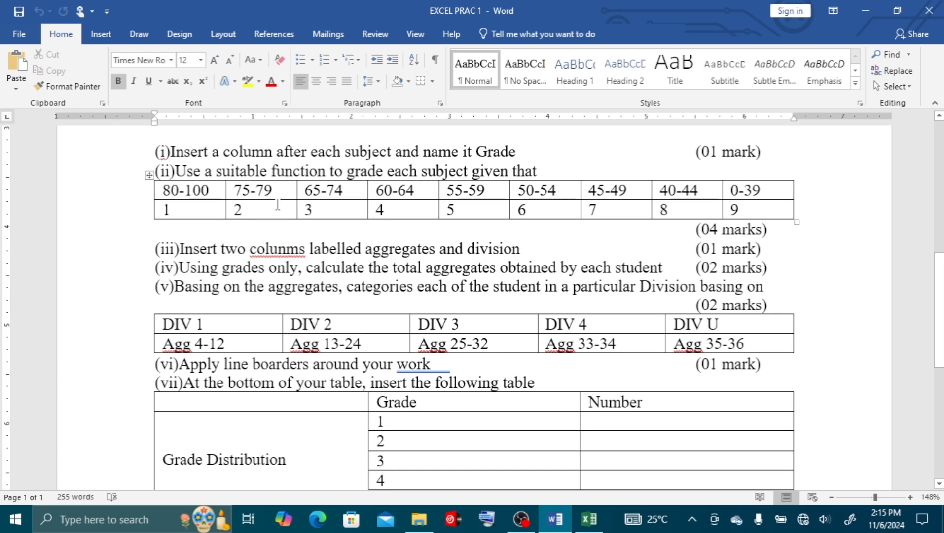
{"action": "left_click", "coordinate": [584, 521]}
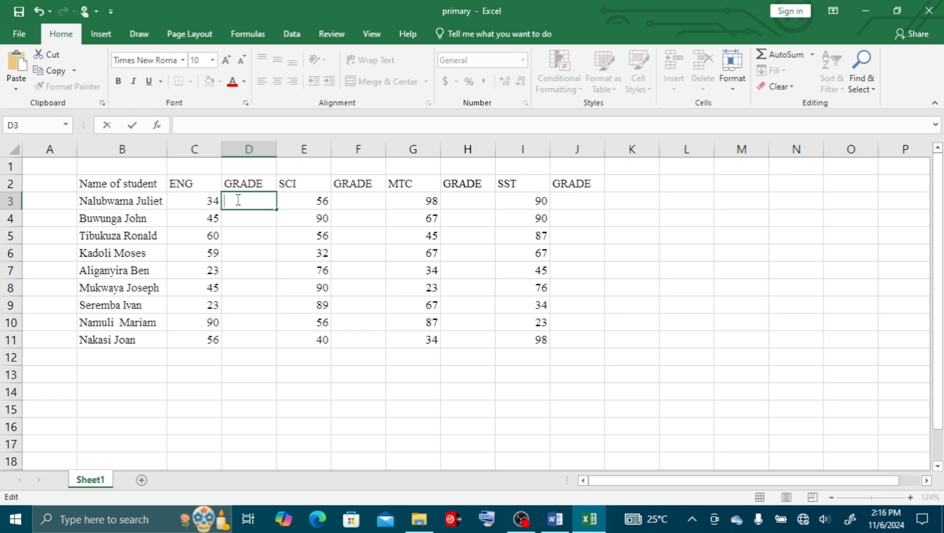
{"action": "type", "text": "="}
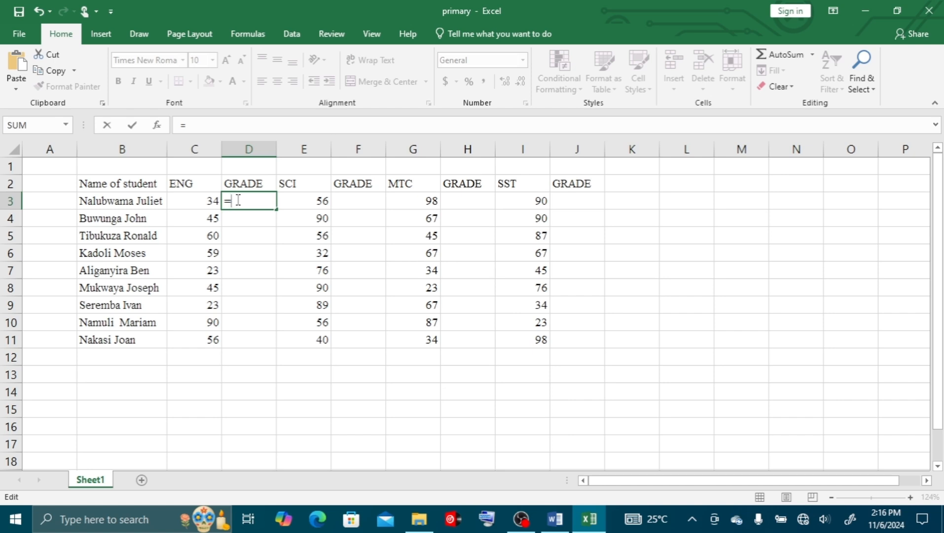
{"action": "type", "text": "IF"}
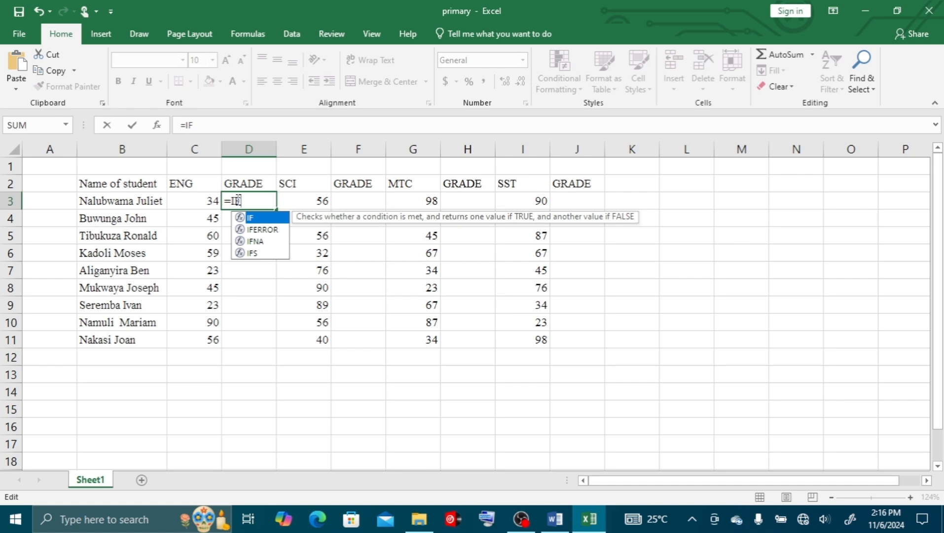
{"action": "type", "text": "("}
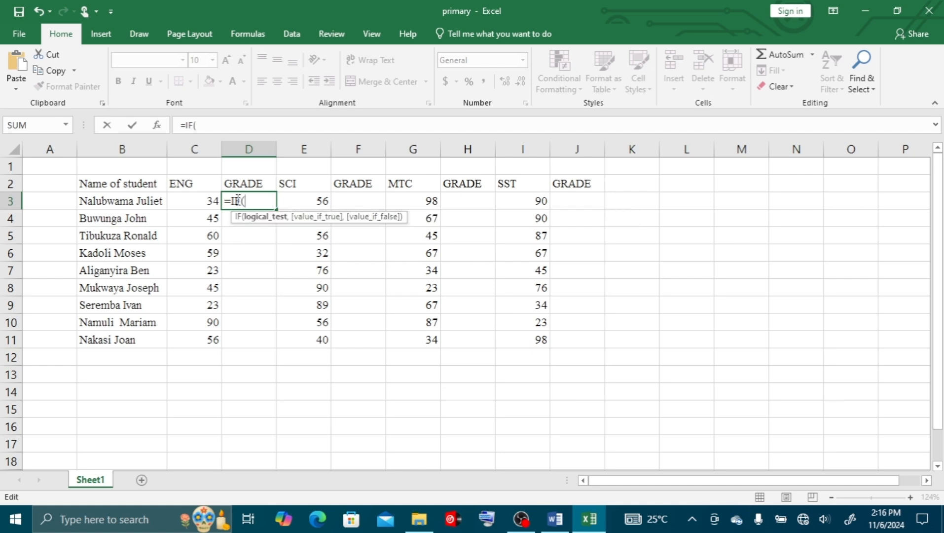
{"action": "left_click", "coordinate": [211, 199]}
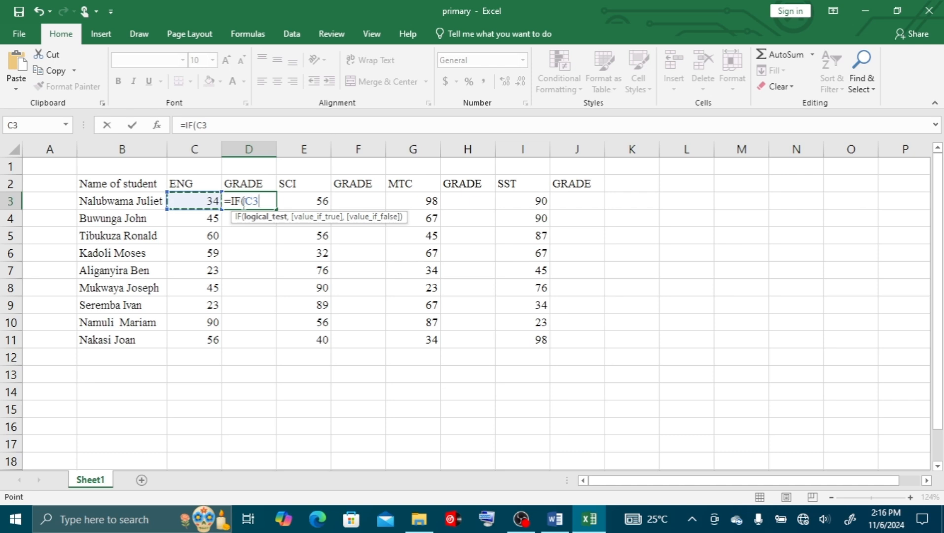
{"action": "type", "text": ">="}
{"action": "type", "text": "80"}
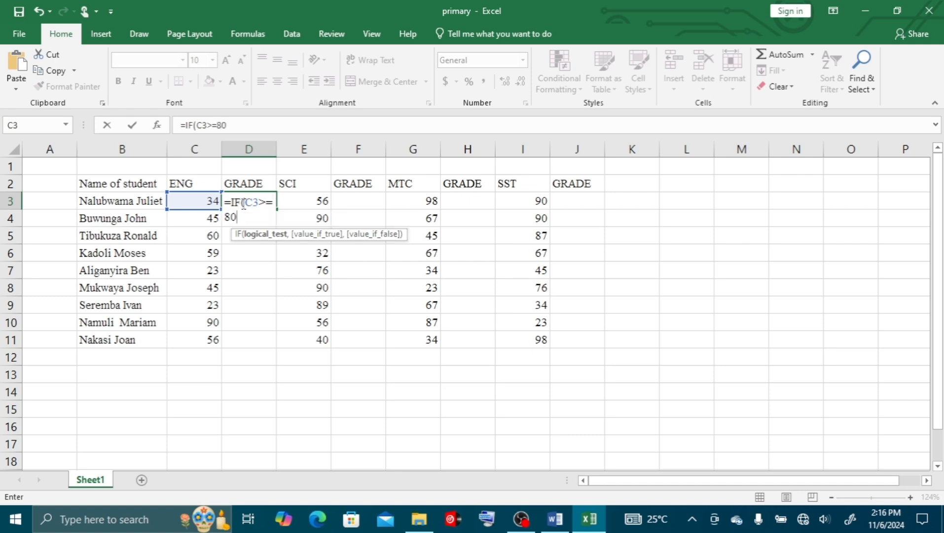
{"action": "type", "text": ","}
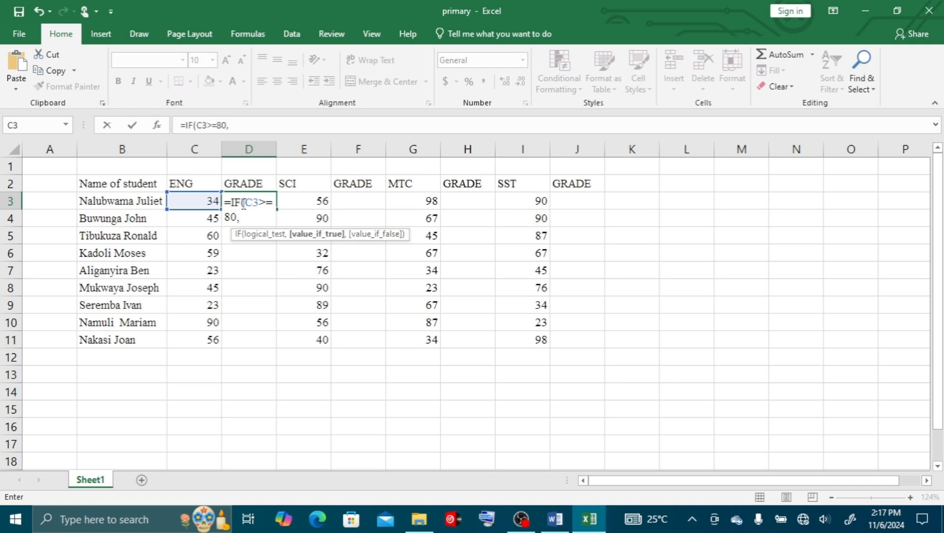
{"action": "type", "text": "\"1\","}
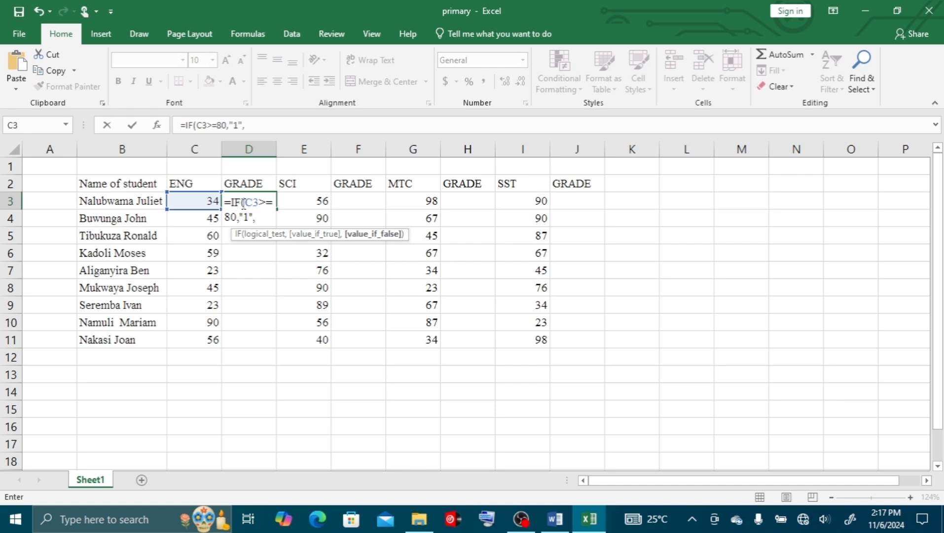
Step: Extend the D3 formula with nested IFs: C3>=75 "2", >=65 "3", >=60 "4", >=55 "5", >=50 "6", >=45 "7", >=40 "8", <=39 "9"
{"action": "type", "text": "IF"}
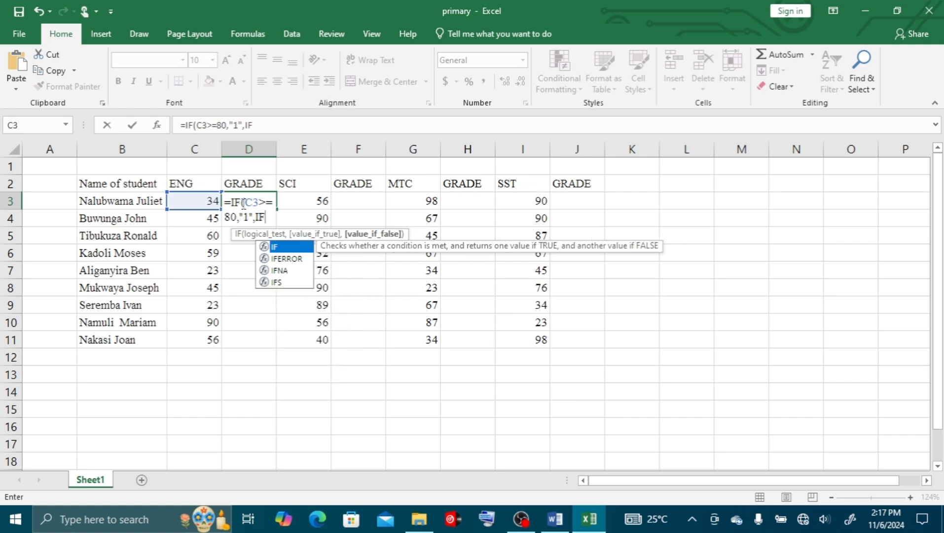
{"action": "type", "text": "("}
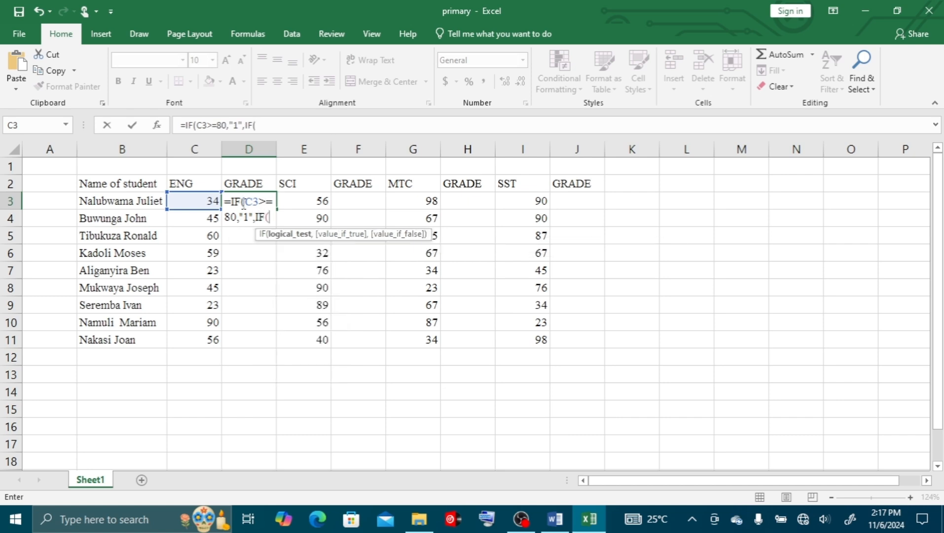
{"action": "left_click", "coordinate": [203, 203]}
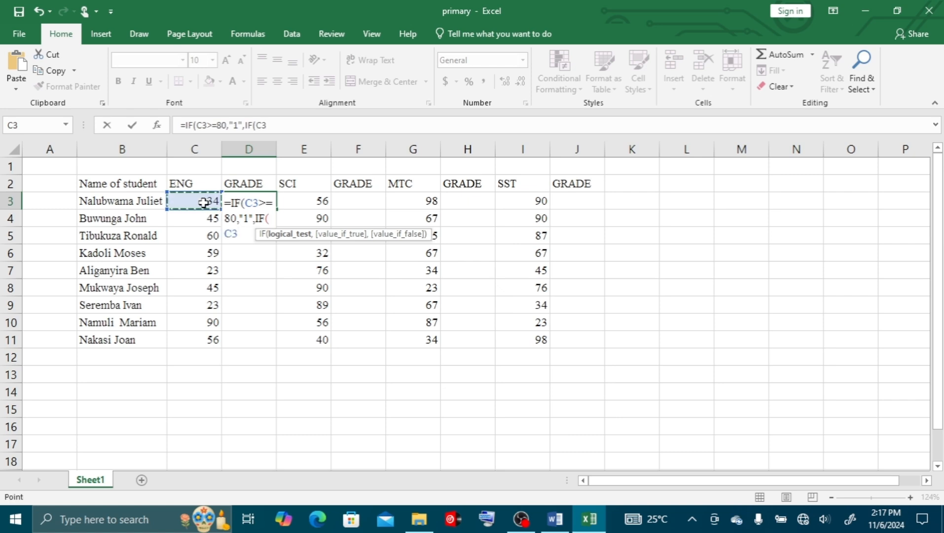
{"action": "type", "text": ">"}
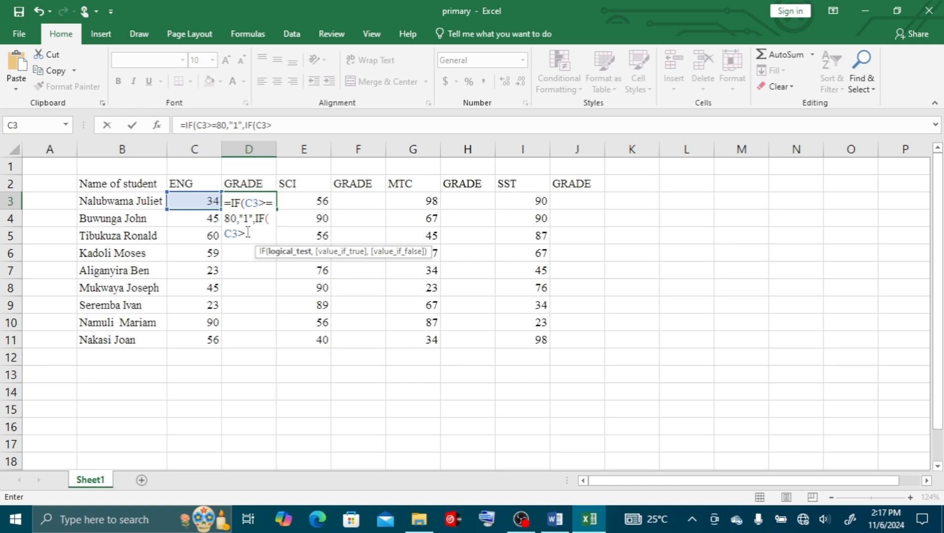
{"action": "type", "text": "=75,"}
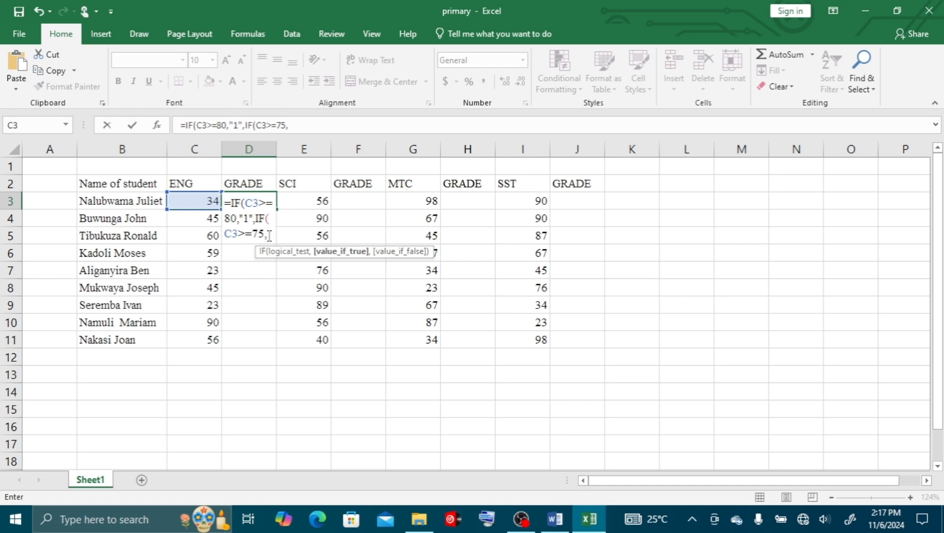
{"action": "type", "text": "\"2\""}
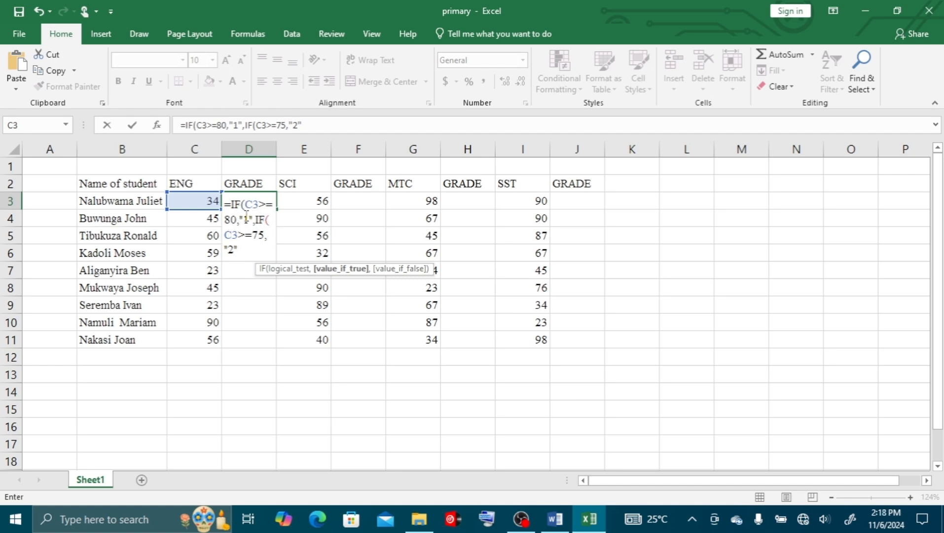
{"action": "left_click", "coordinate": [310, 125]}
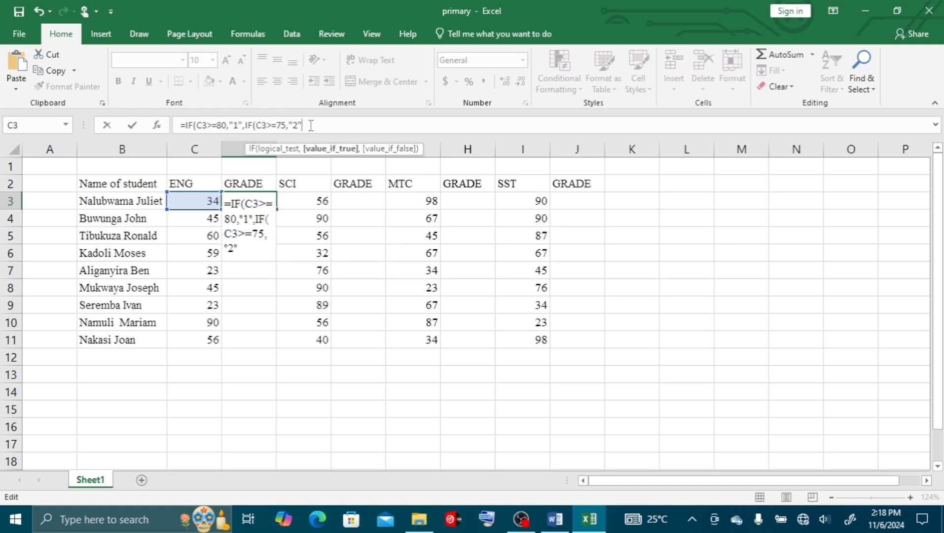
{"action": "key", "text": "ctrl+v"}
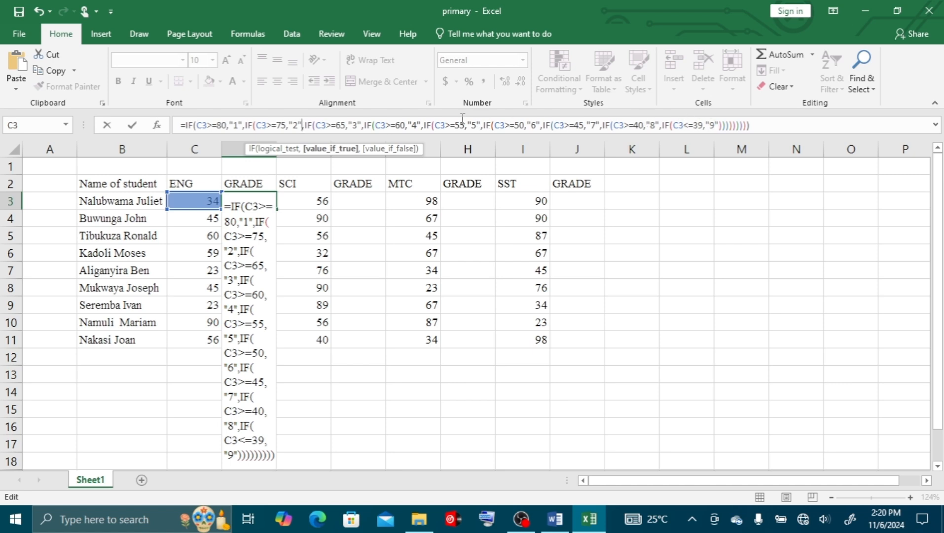
Step: Re-enter the nine closing parentheses at the end of the nested IF formula and commit it in D3
{"action": "left_click", "coordinate": [752, 124]}
{"action": "key", "text": "BackSpace"}
{"action": "key", "text": "BackSpace"}
{"action": "key", "text": "BackSpace"}
{"action": "key", "text": "BackSpace"}
{"action": "key", "text": "BackSpace"}
{"action": "key", "text": "BackSpace"}
{"action": "key", "text": "BackSpace"}
{"action": "key", "text": "BackSpace"}
{"action": "key", "text": "BackSpace"}
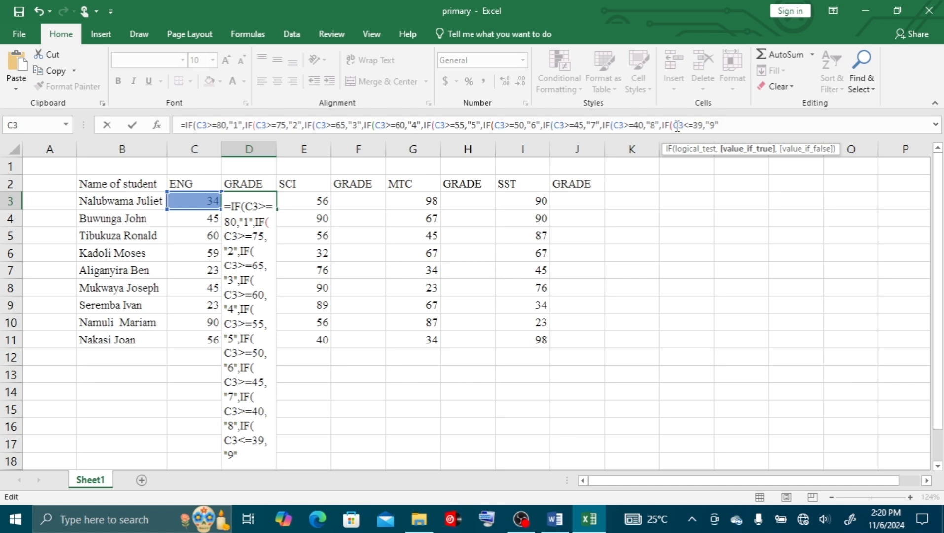
{"action": "type", "text": "))"}
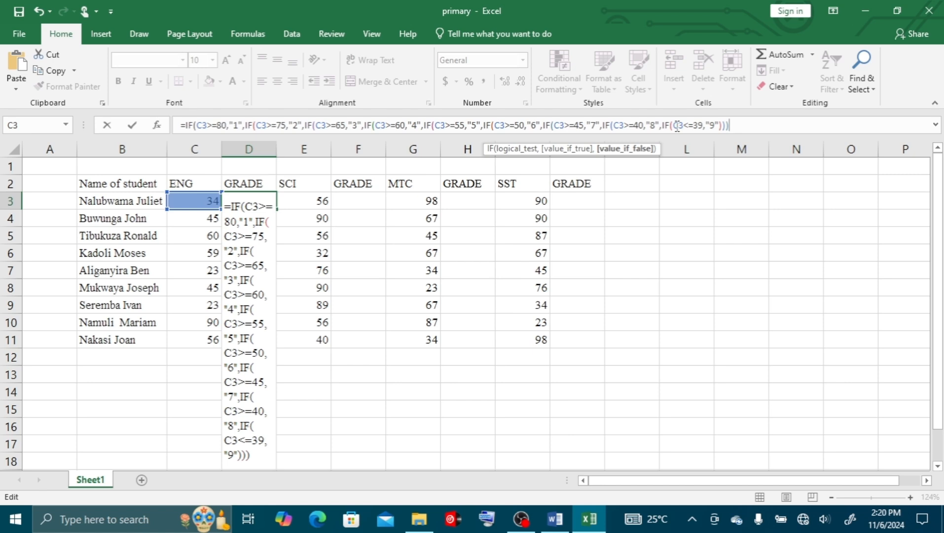
{"action": "type", "text": "))))"}
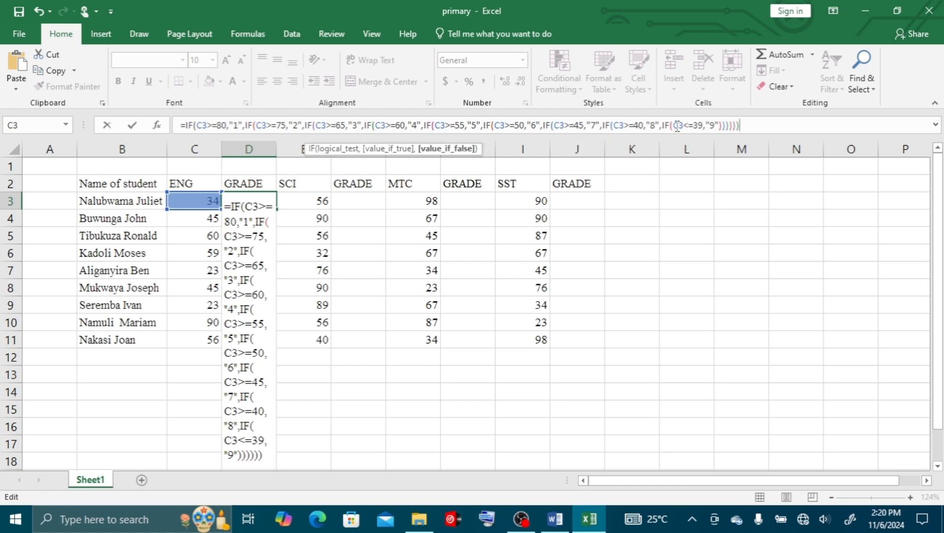
{"action": "type", "text": ")))"}
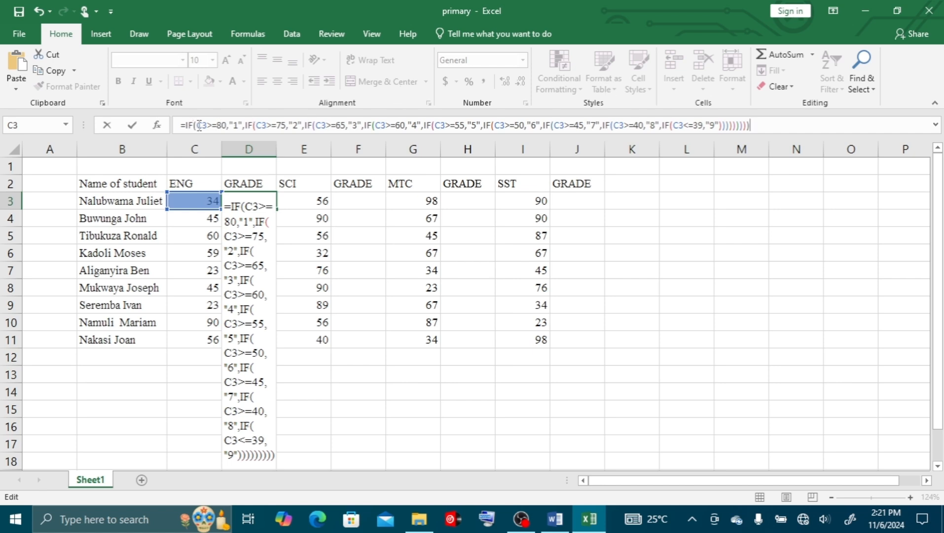
{"action": "key", "text": "ctrl+Return"}
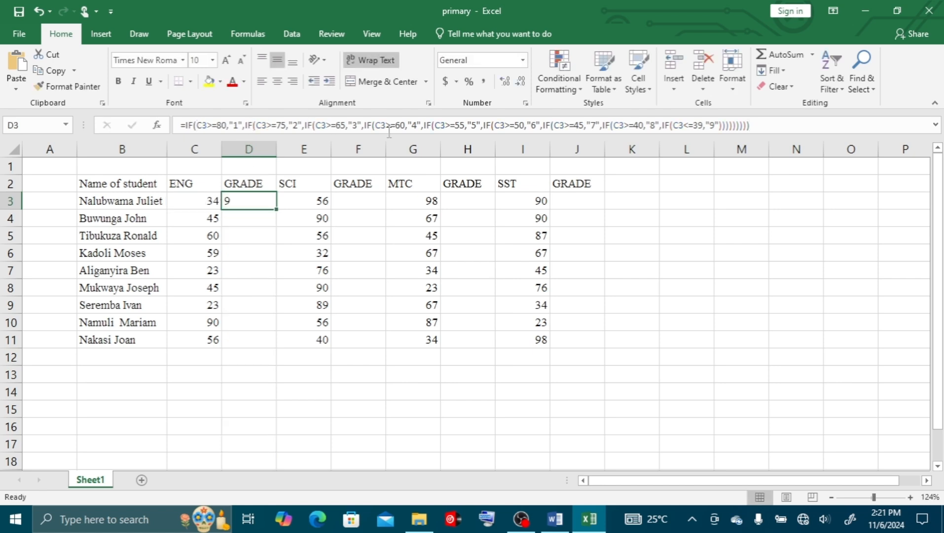
{"action": "key", "text": "Return"}
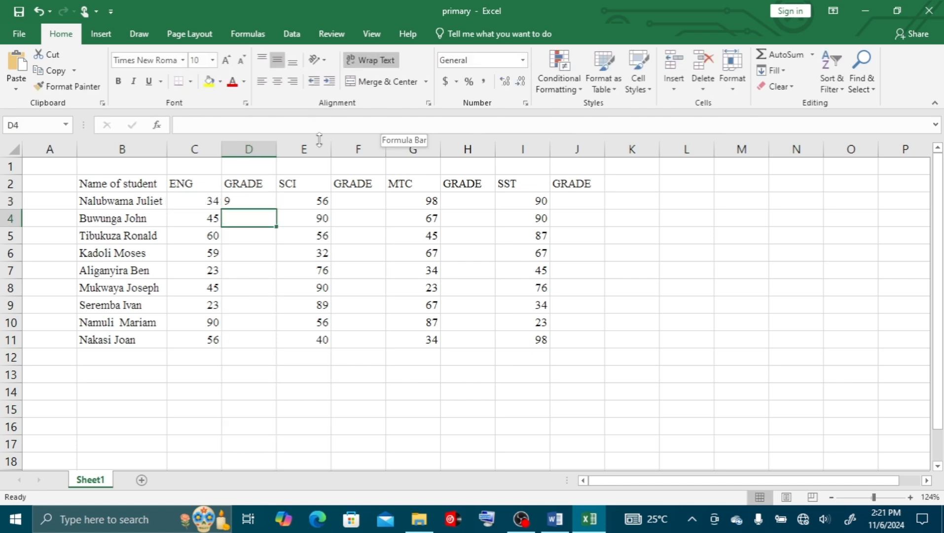
Step: Fill the English grade formula from D3 down to D11, and undo the fill
{"action": "left_click", "coordinate": [241, 201]}
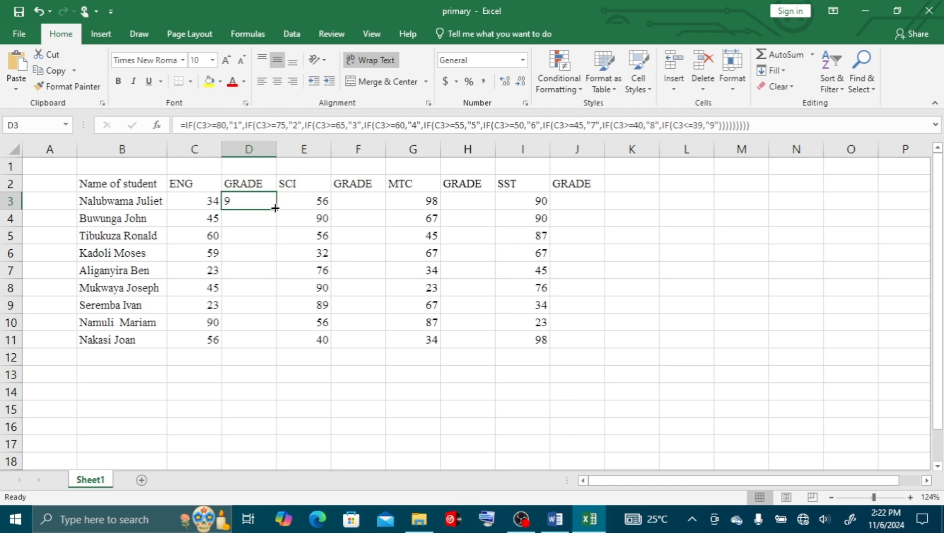
{"action": "left_click_drag", "start_coordinate": [275, 208], "coordinate": [275, 207]}
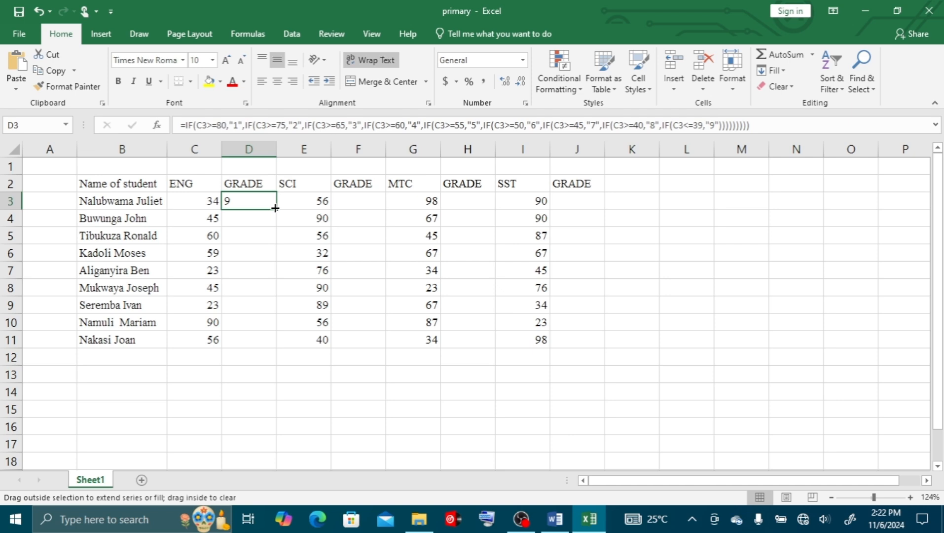
{"action": "left_click_drag", "start_coordinate": [274, 208], "coordinate": [271, 347]}
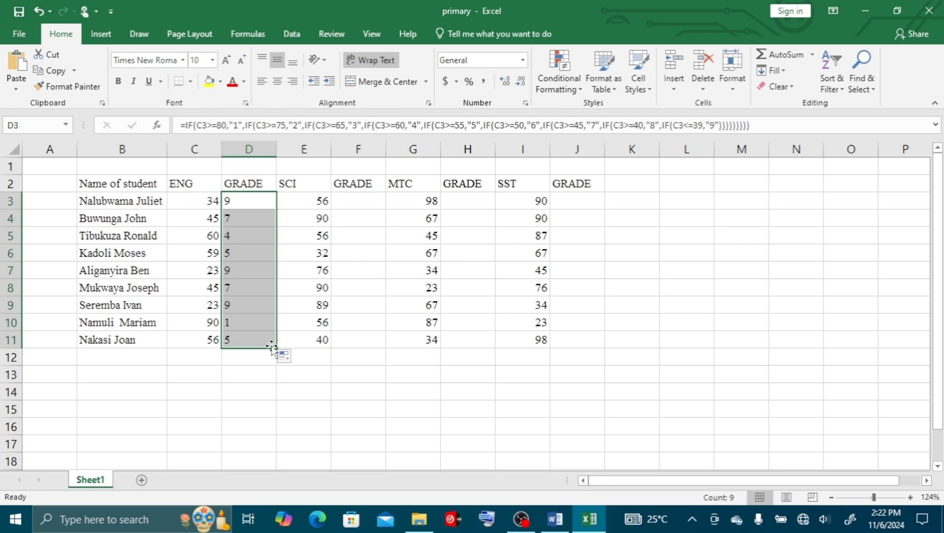
{"action": "key", "text": "ctrl+z"}
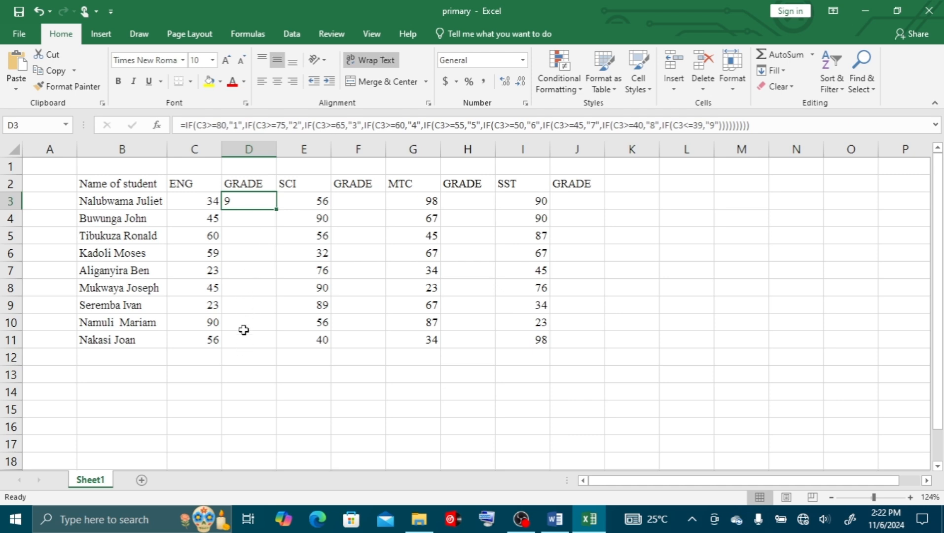
Step: Fill the English grade formula from D3 down to D11, and begin the Science grade formula in F3 with =IF(E3>=80,"1",
{"action": "double_click", "coordinate": [275, 210]}
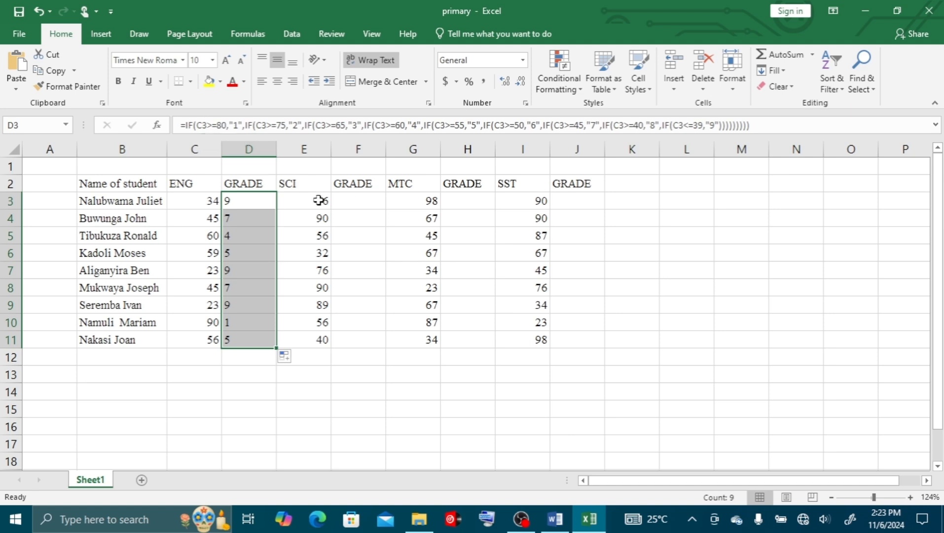
{"action": "left_click", "coordinate": [353, 205]}
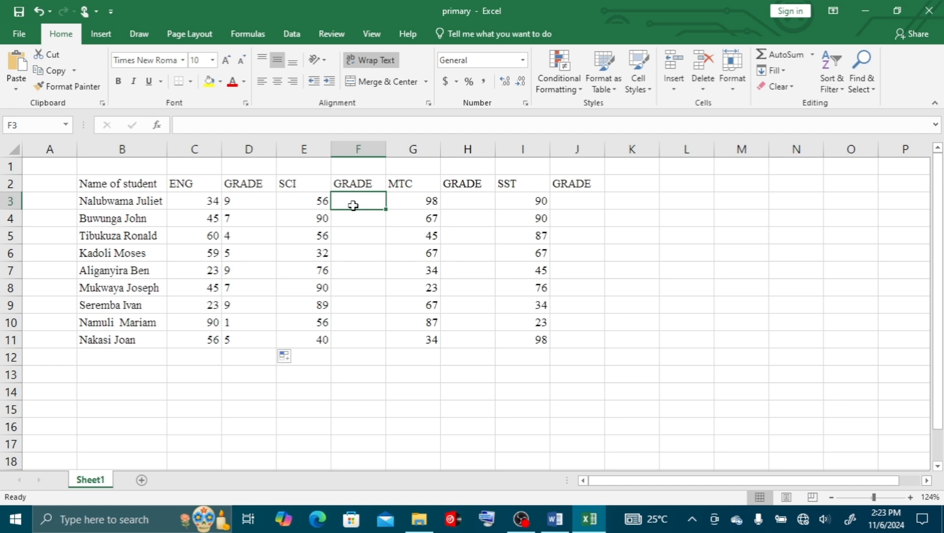
{"action": "type", "text": "="}
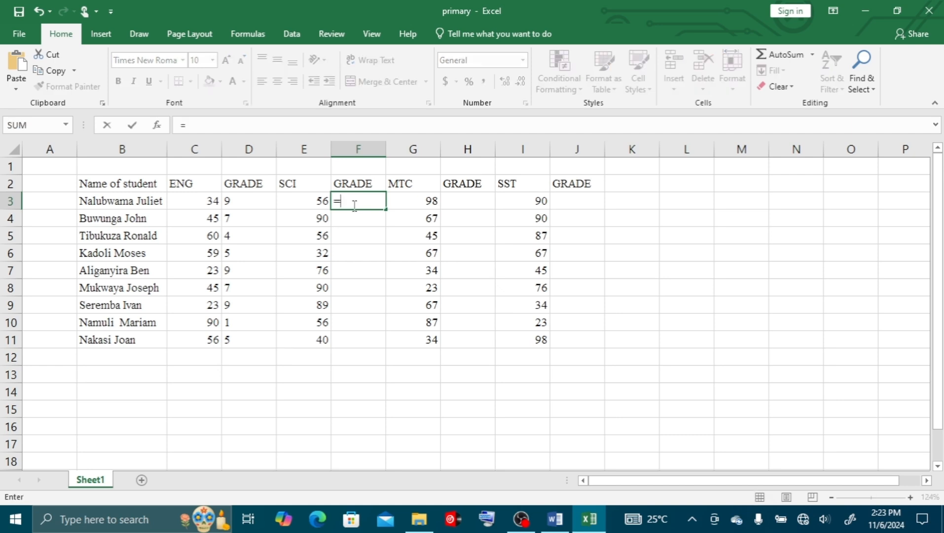
{"action": "type", "text": "IF"}
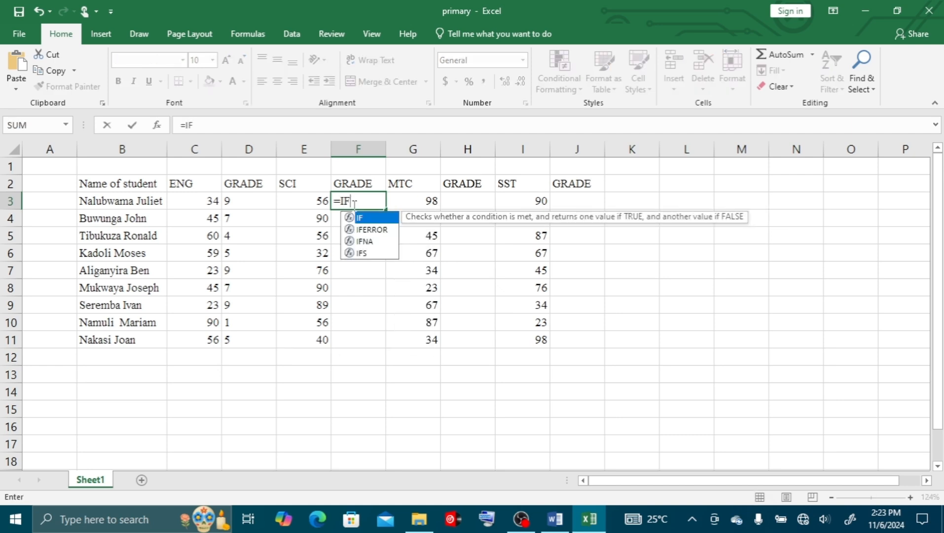
{"action": "type", "text": "("}
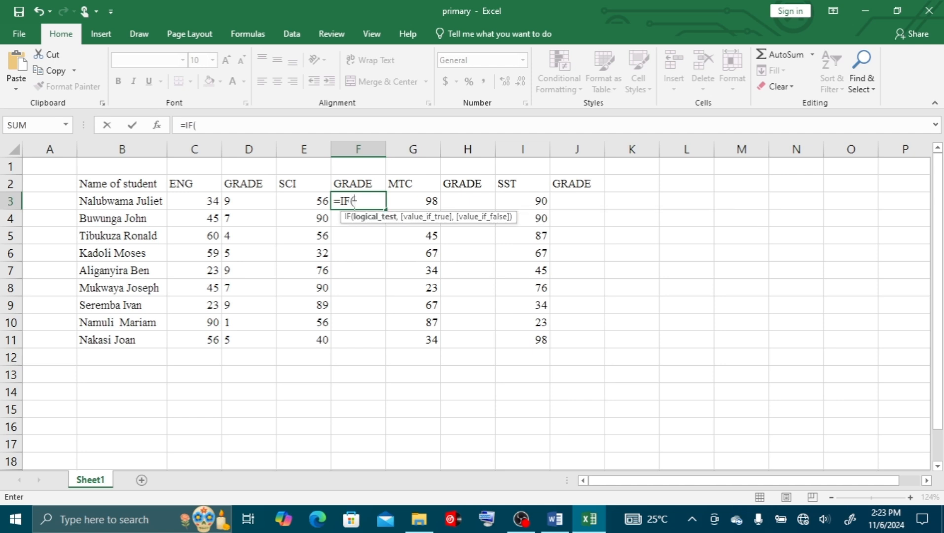
{"action": "left_click", "coordinate": [317, 200]}
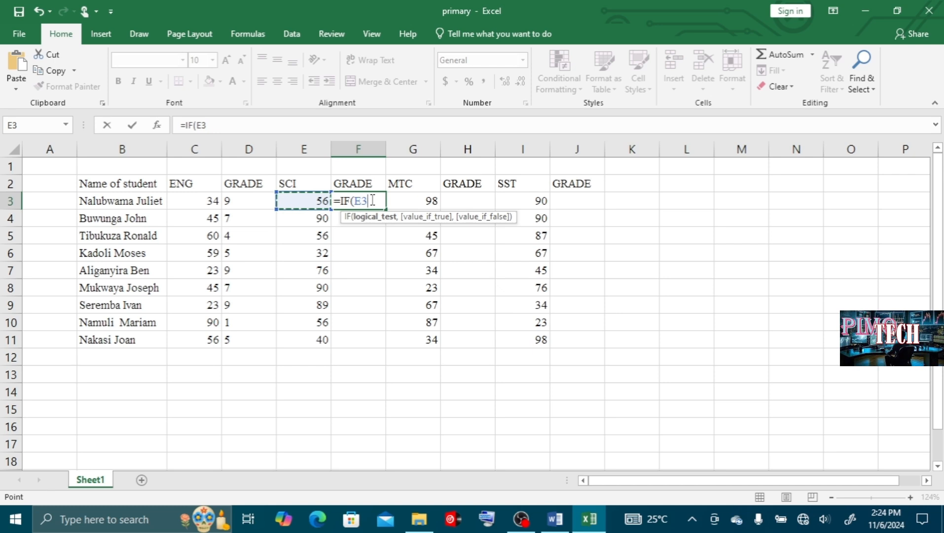
{"action": "type", "text": ">"}
{"action": "type", "text": "=80,"}
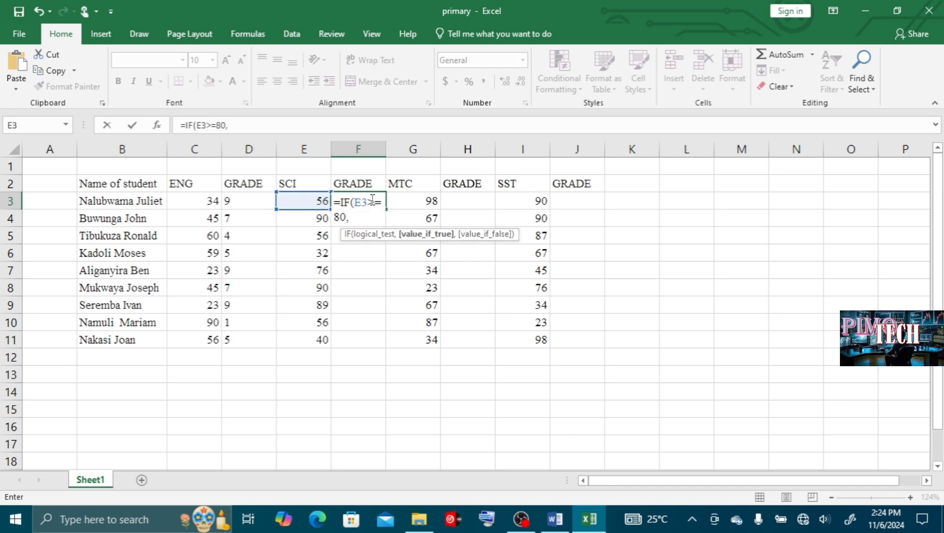
{"action": "type", "text": "\""}
{"action": "type", "text": "1\","}
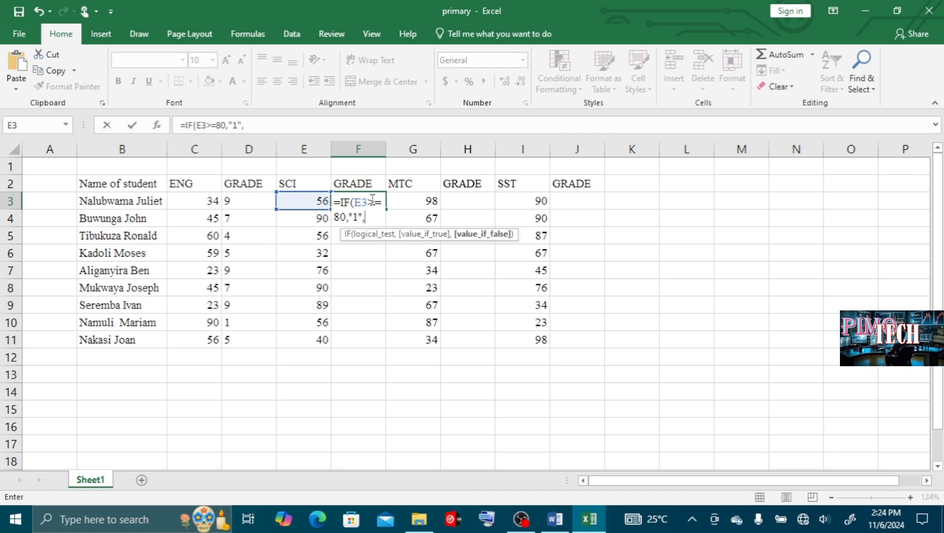
Step: Extend the F3 formula with a nested IF that returns "2" for E3>=75
{"action": "type", "text": "IF"}
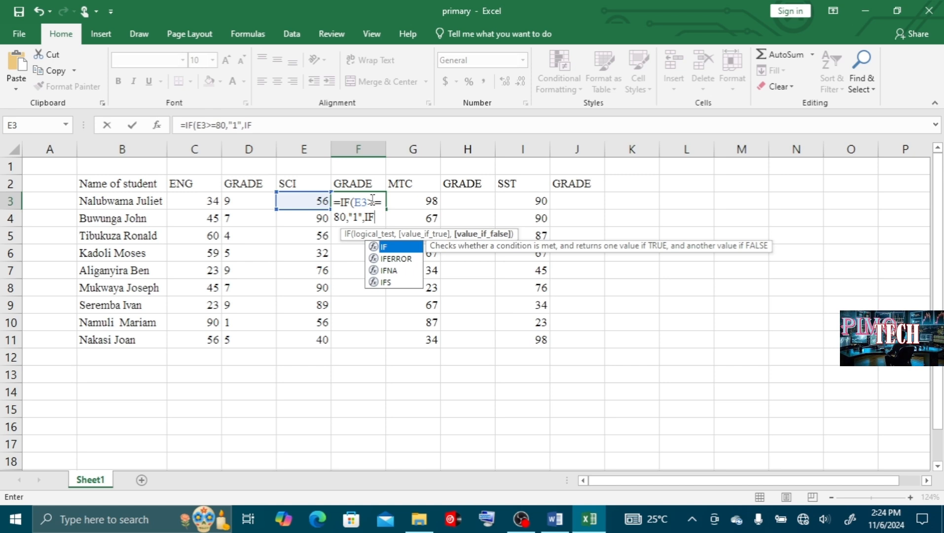
{"action": "type", "text": "("}
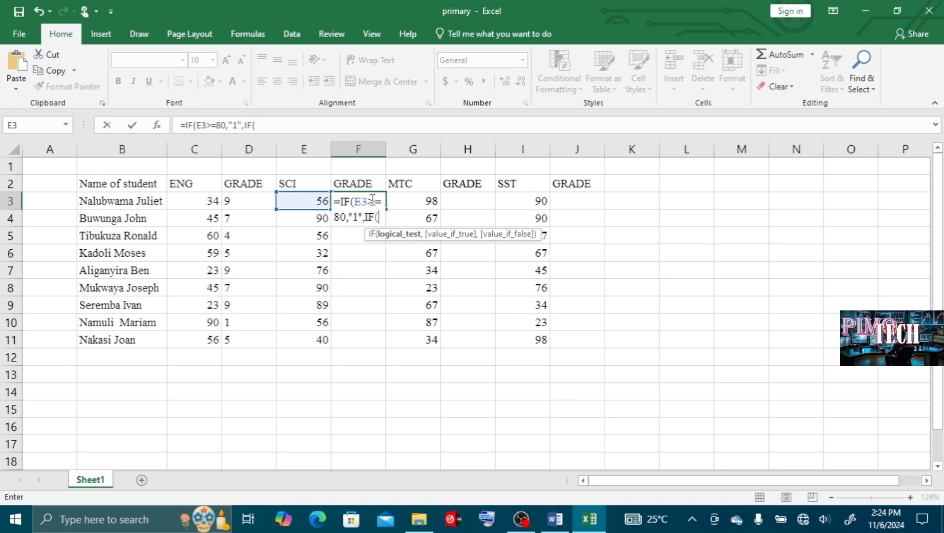
{"action": "left_click", "coordinate": [302, 204]}
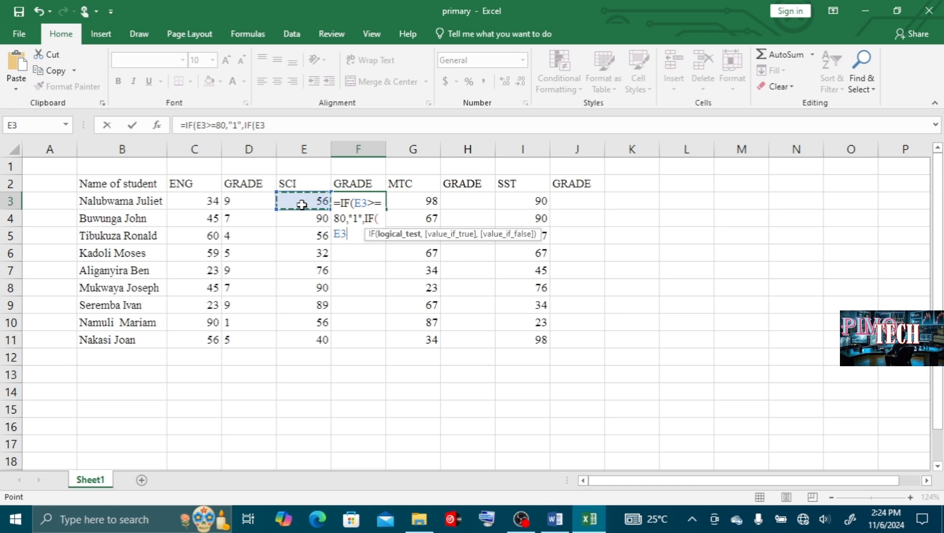
{"action": "type", "text": ">="}
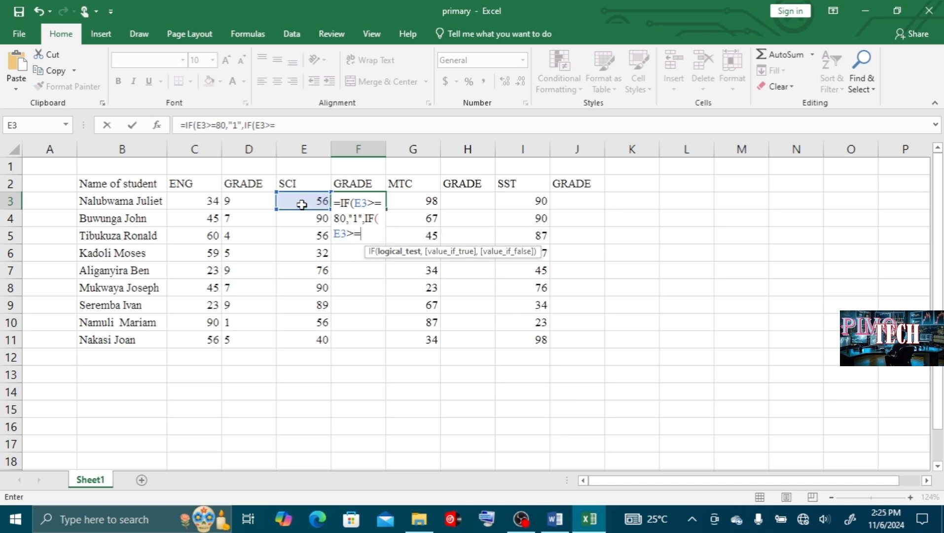
{"action": "type", "text": "75,\""}
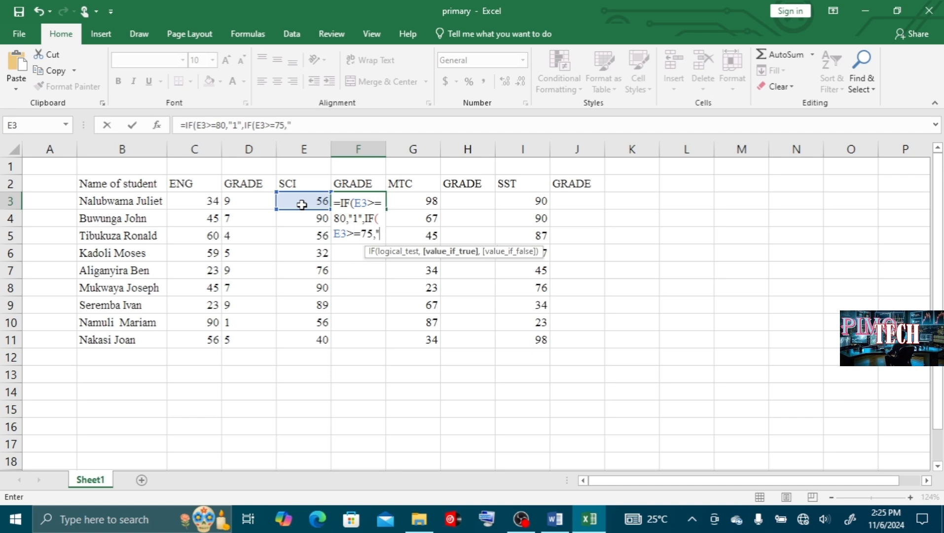
{"action": "type", "text": "2\""}
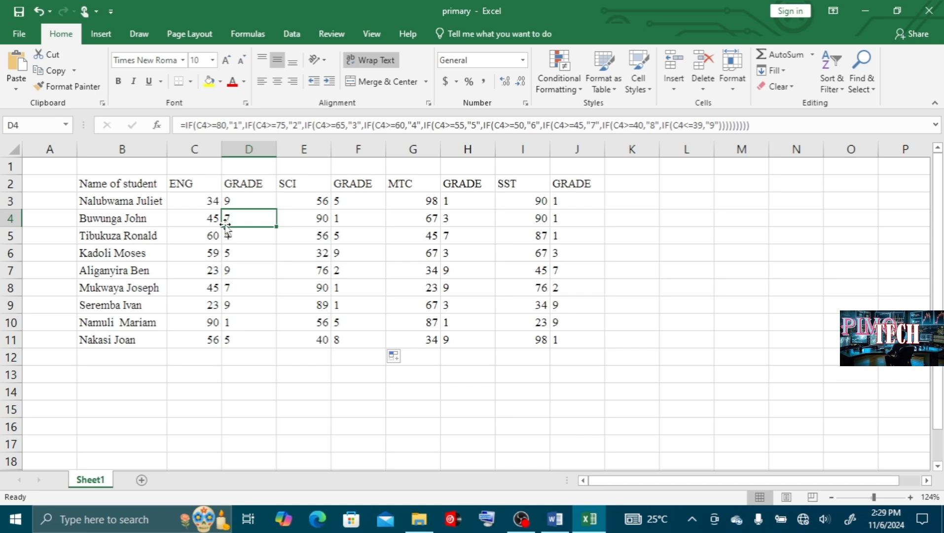
Step: Check the column instructions in the Word document, and enter the heading AGGREGATE in K2 of the Excel sheet
{"action": "left_click", "coordinate": [554, 518]}
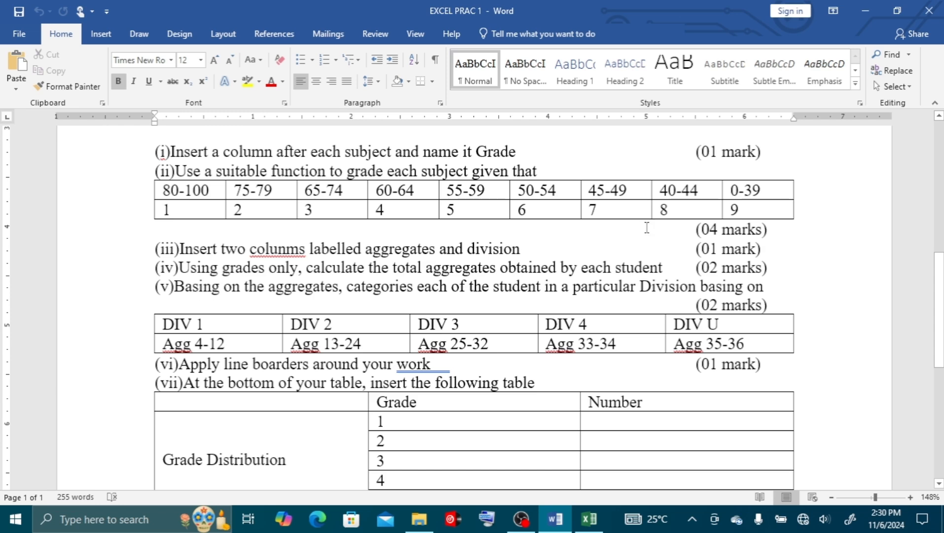
{"action": "left_click", "coordinate": [865, 11]}
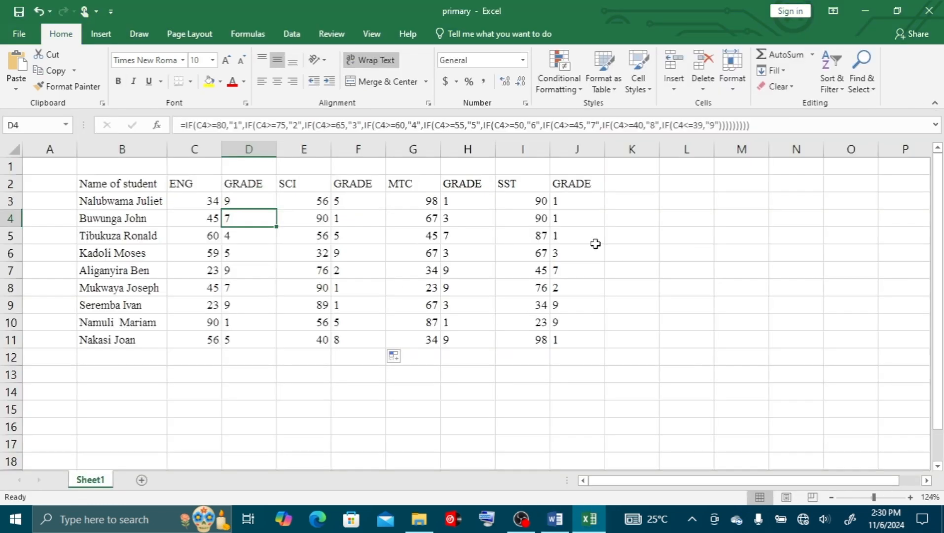
{"action": "left_click", "coordinate": [618, 185]}
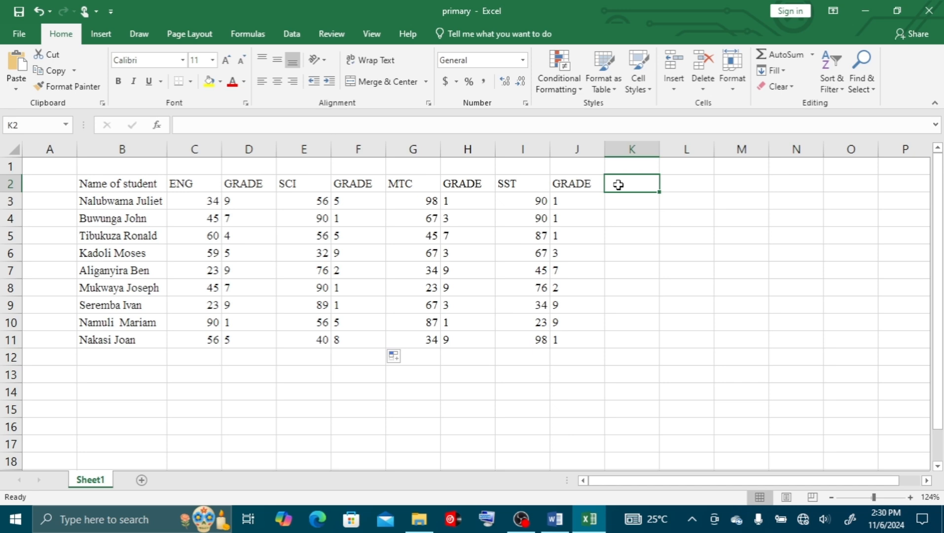
{"action": "type", "text": "AGGREGATE"}
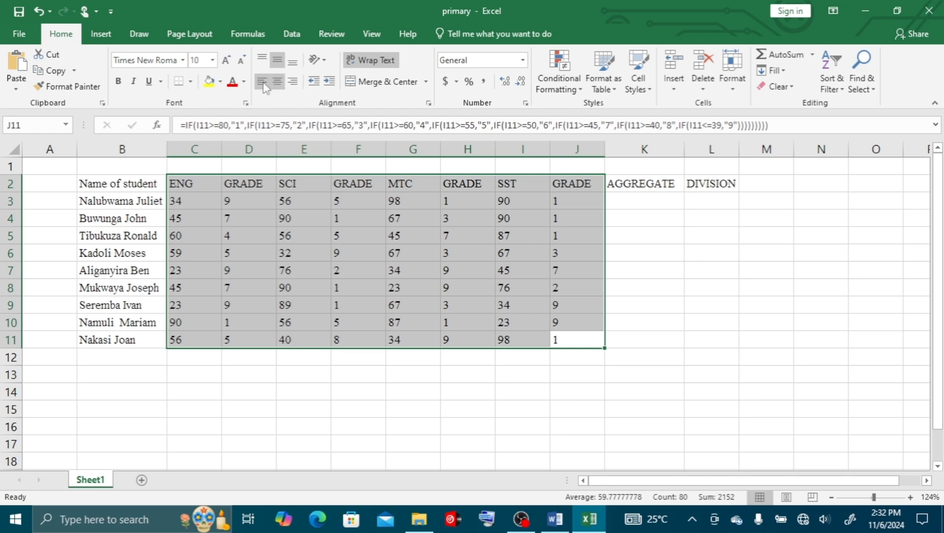
Step: Try right and left alignment on the marks and grades in C2:J11, and centre them horizontally
{"action": "left_click", "coordinate": [293, 83]}
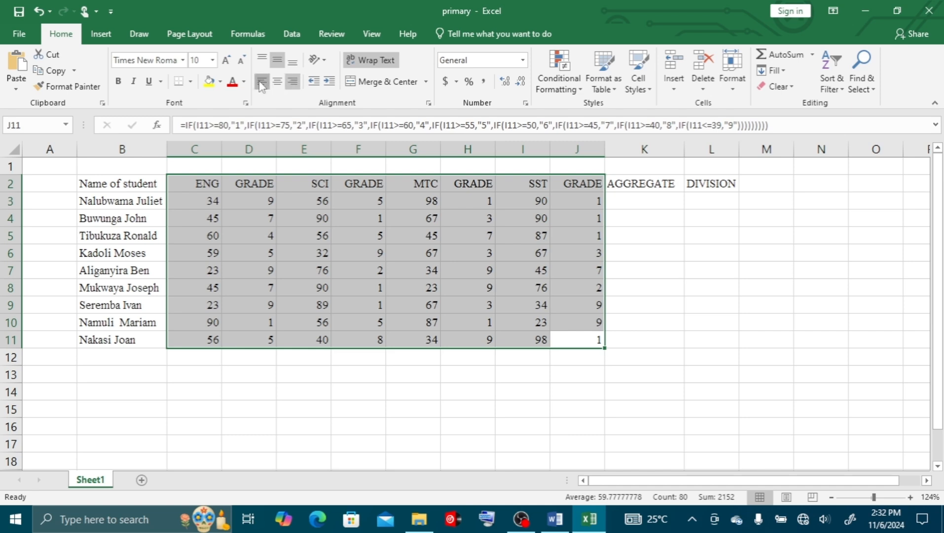
{"action": "left_click", "coordinate": [261, 82]}
{"action": "left_click", "coordinate": [277, 83]}
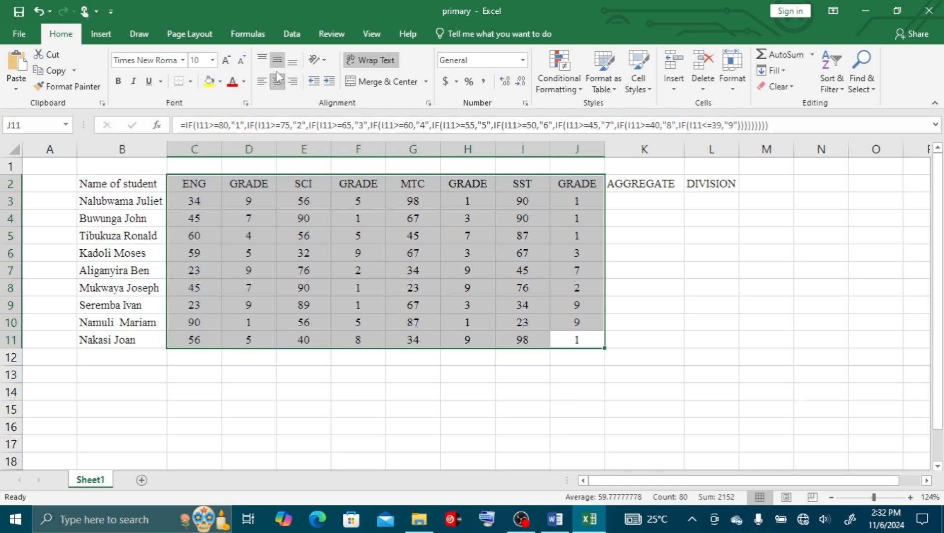
Step: Check the instruction for calculating total aggregates in the Word document, and return to the Excel sheet
{"action": "left_click", "coordinate": [624, 203]}
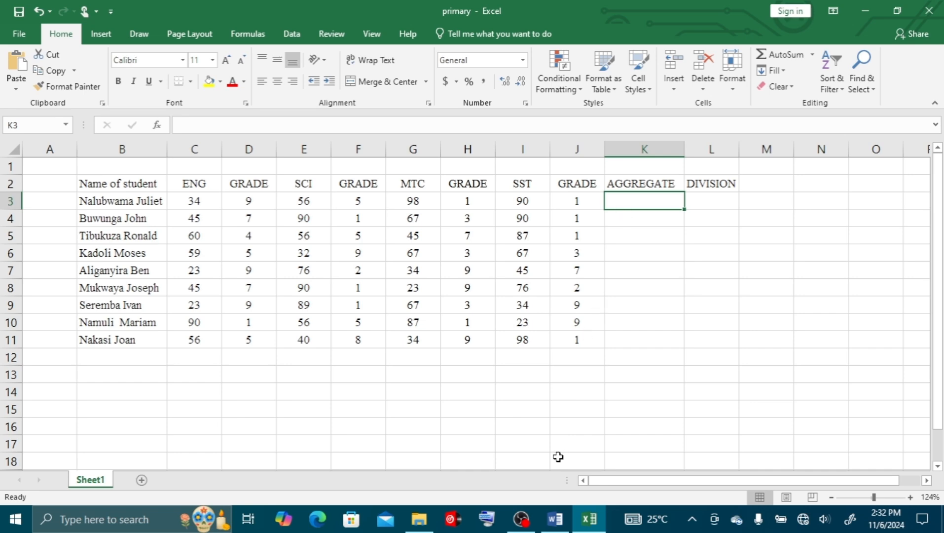
{"action": "left_click", "coordinate": [555, 519]}
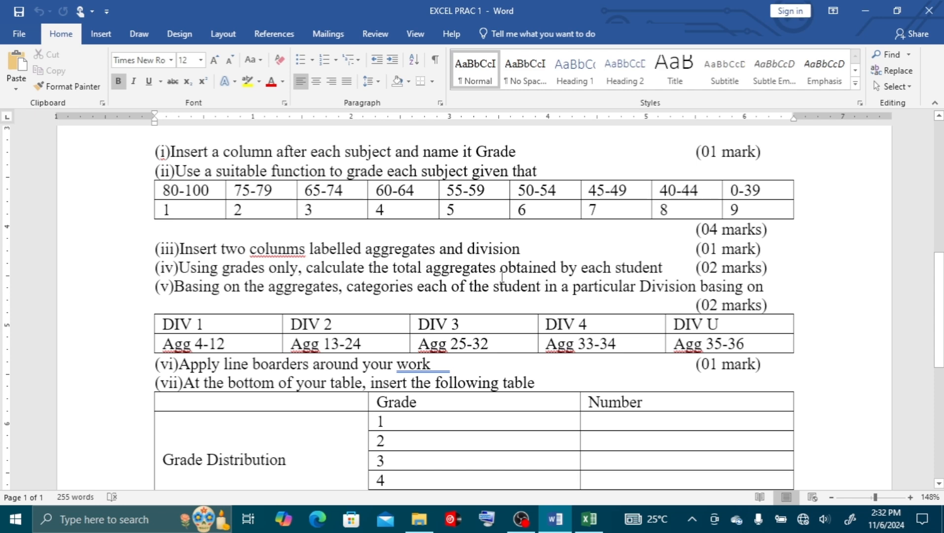
{"action": "key", "text": "alt+Tab"}
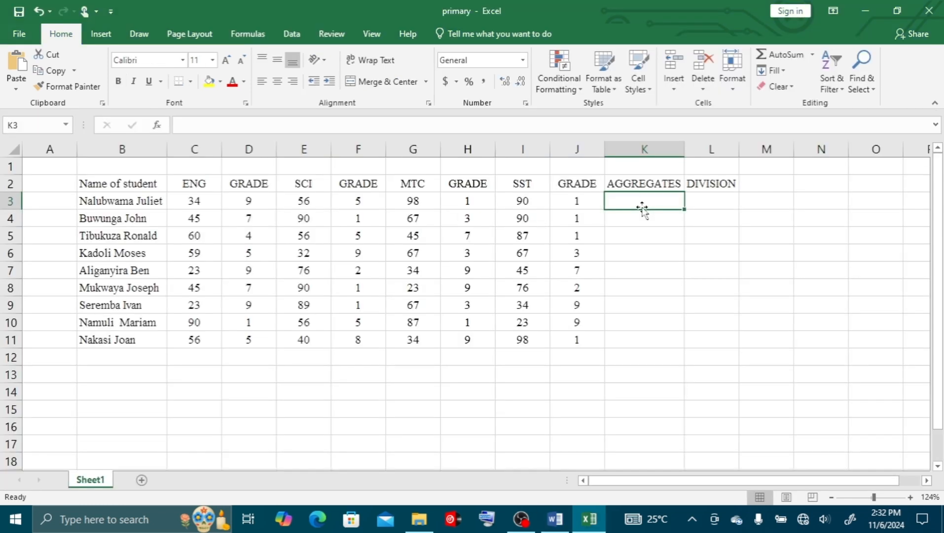
Step: Add up the four subject grades in K3 with =D3+F3+H3+J3, and fill the formula down to K11
{"action": "left_click", "coordinate": [612, 197]}
{"action": "type", "text": "="}
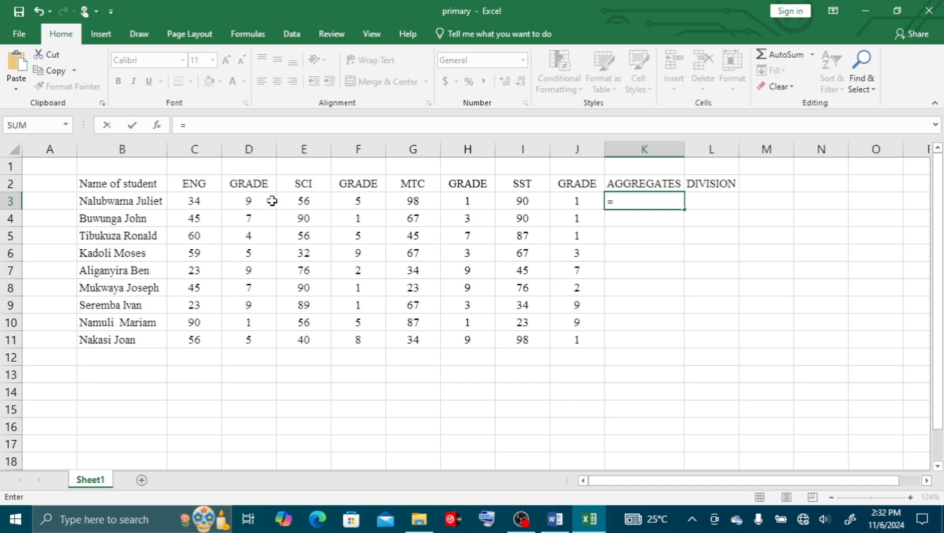
{"action": "left_click", "coordinate": [257, 201]}
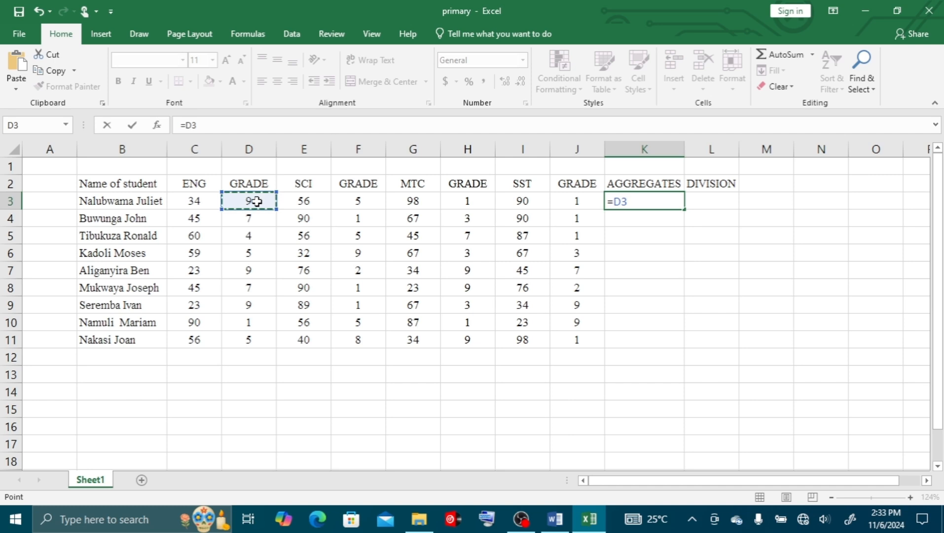
{"action": "type", "text": "+"}
{"action": "left_click", "coordinate": [365, 198]}
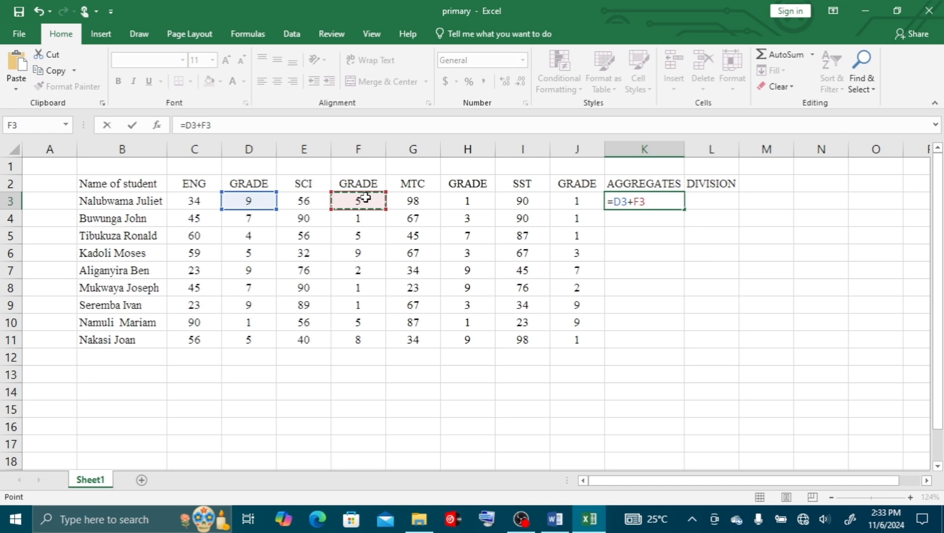
{"action": "type", "text": "+"}
{"action": "left_click", "coordinate": [467, 199]}
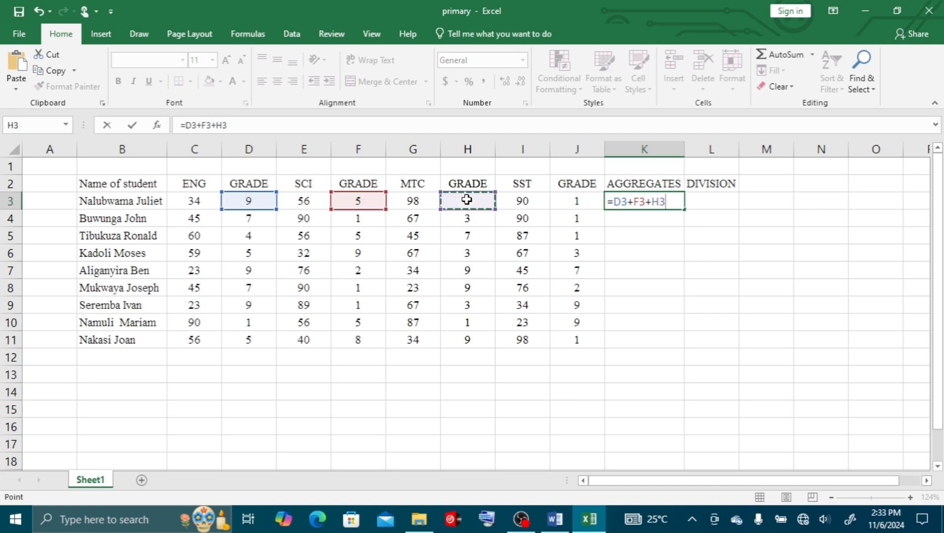
{"action": "type", "text": "+"}
{"action": "left_click", "coordinate": [575, 202]}
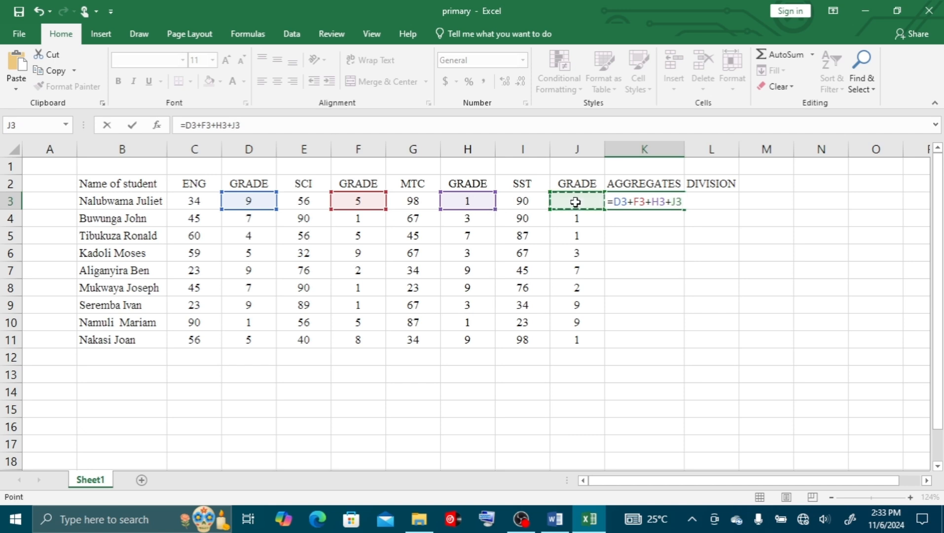
{"action": "key", "text": "Return"}
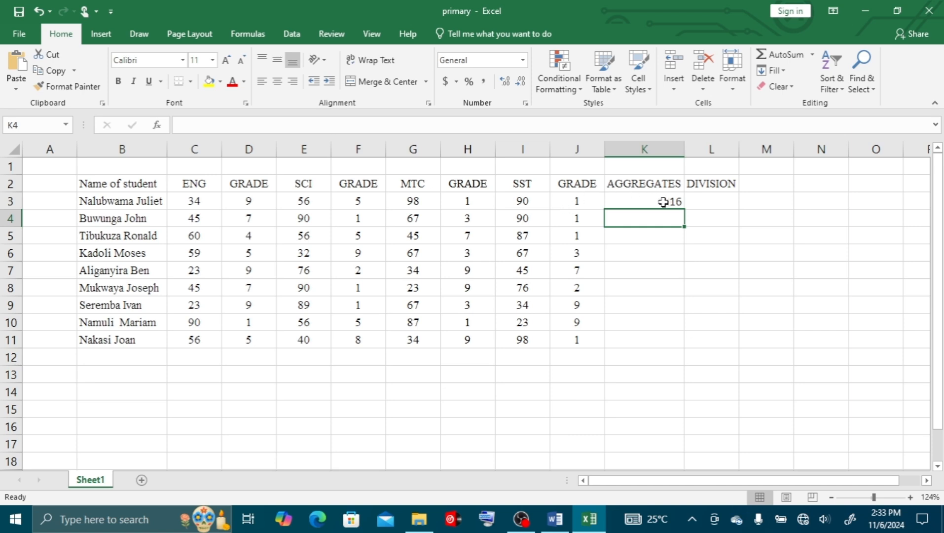
{"action": "left_click", "coordinate": [663, 201]}
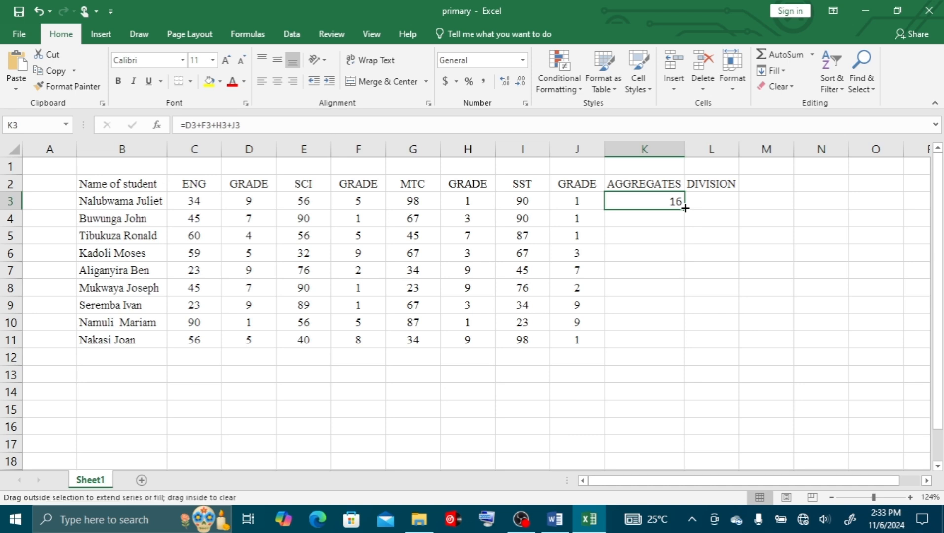
{"action": "double_click", "coordinate": [684, 208]}
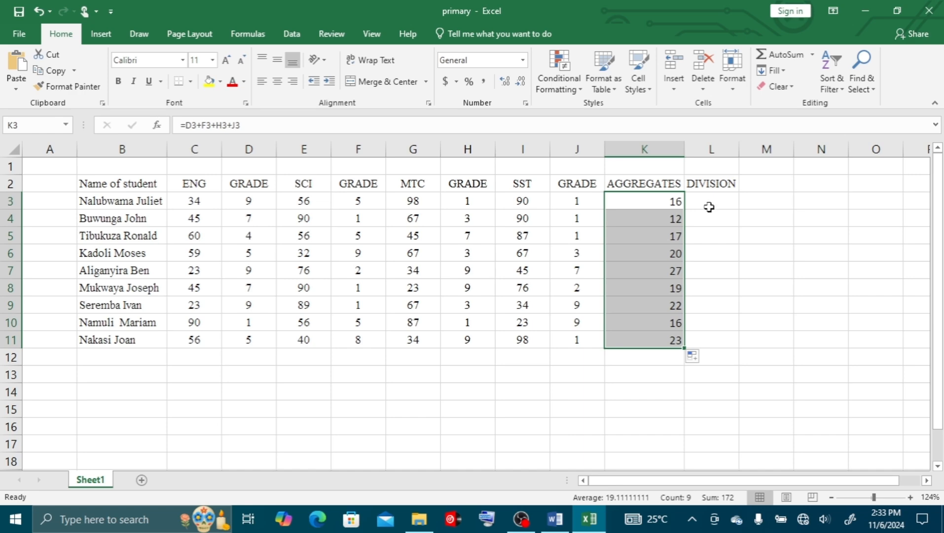
Step: Check the aggregate range for each division in the Word document, and return to Excel with L3 selected under DIVISION
{"action": "left_click", "coordinate": [555, 519]}
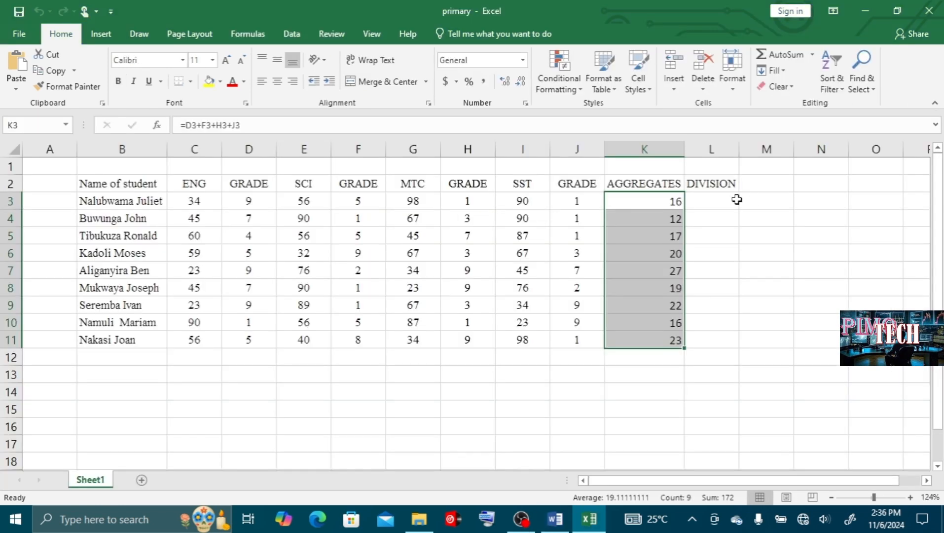
{"action": "left_click", "coordinate": [706, 201]}
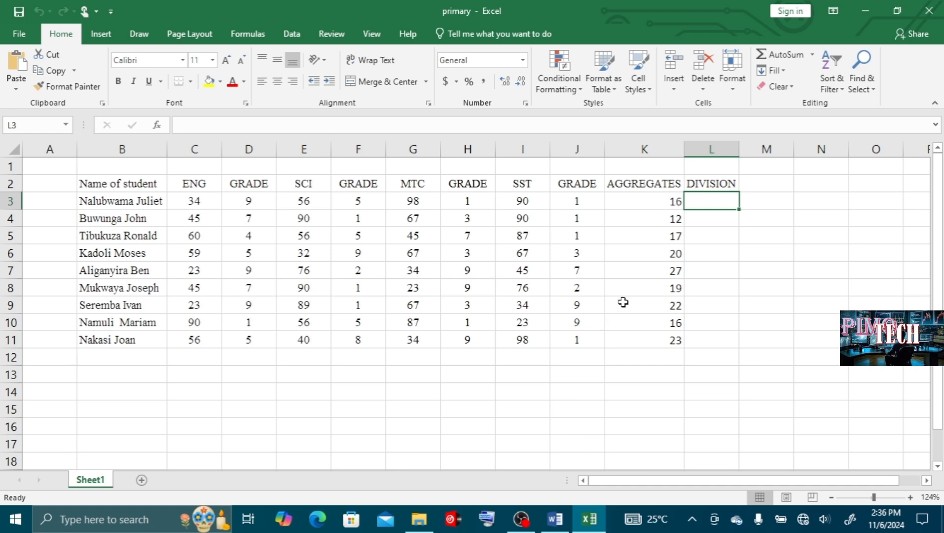
{"action": "left_click", "coordinate": [556, 518]}
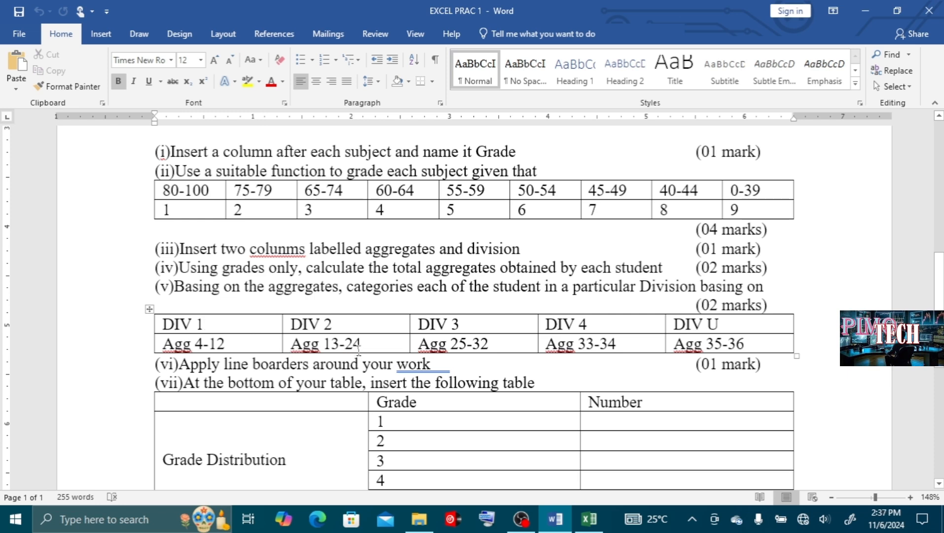
{"action": "left_click", "coordinate": [590, 519]}
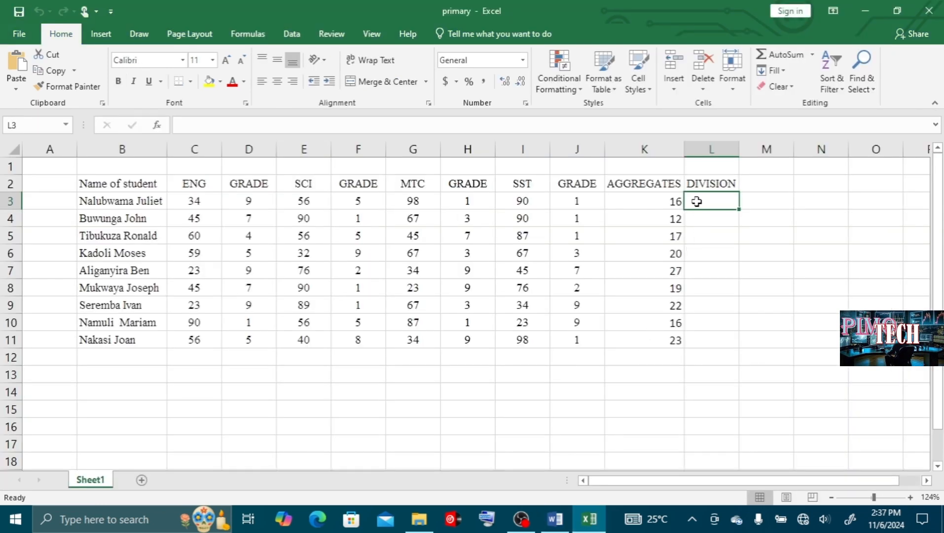
Step: Begin the division formula in L3 with =IF(K3<=12,"DIV1", as the first condition
{"action": "type", "text": "="}
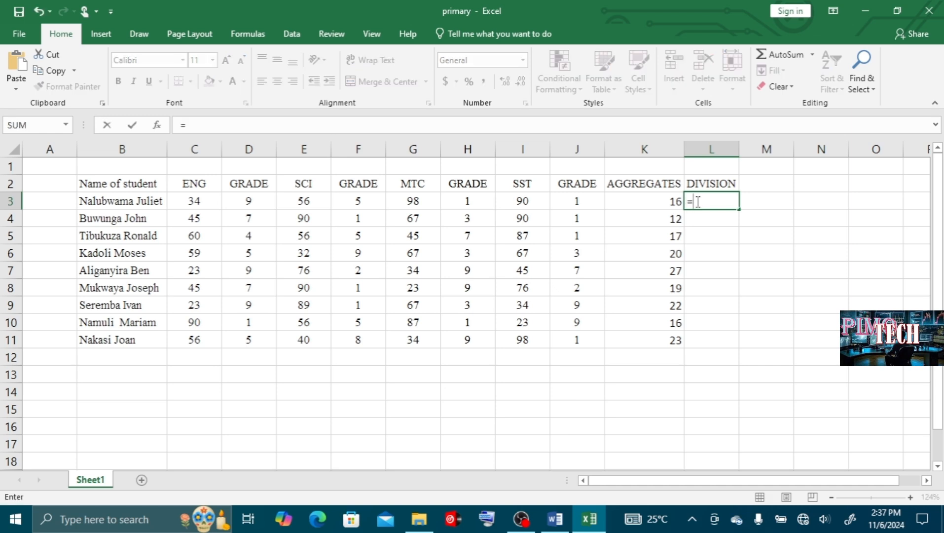
{"action": "type", "text": "IF("}
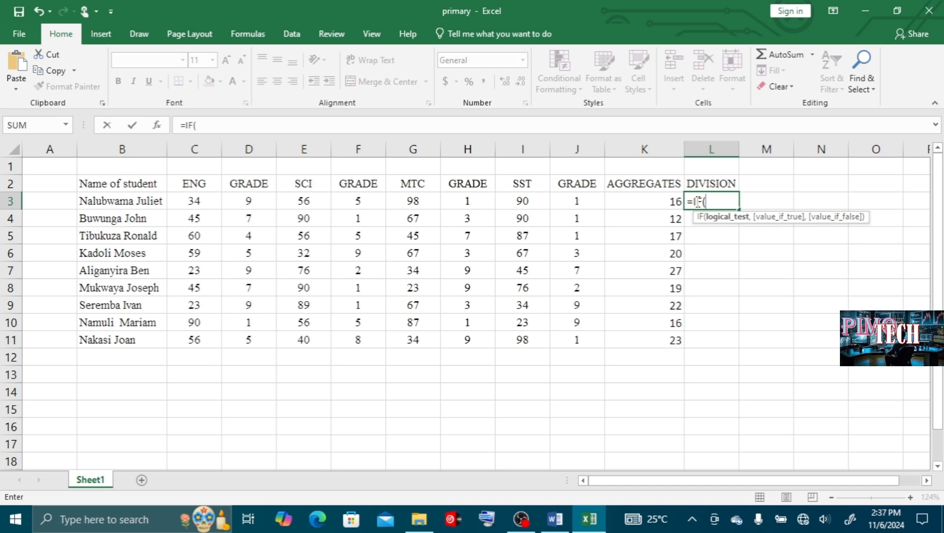
{"action": "left_click", "coordinate": [662, 202]}
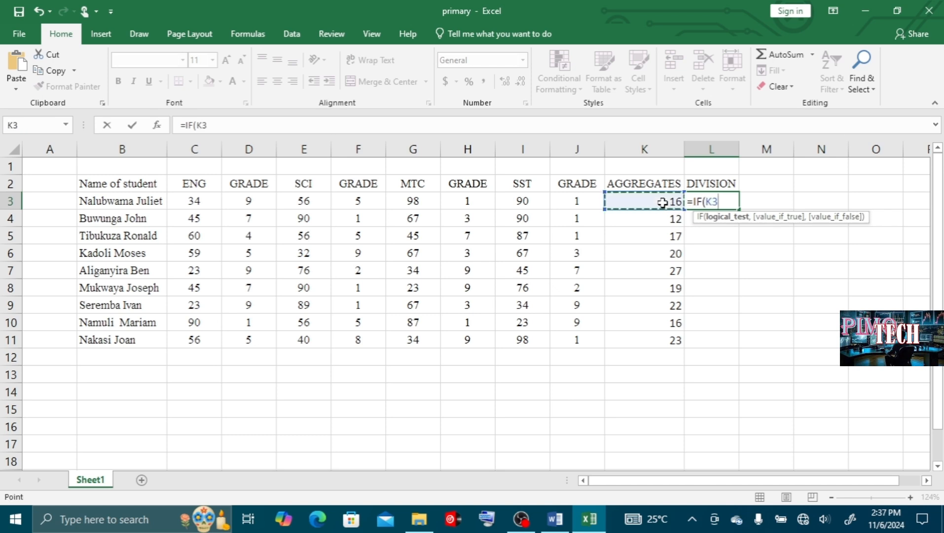
{"action": "type", "text": "<=12"}
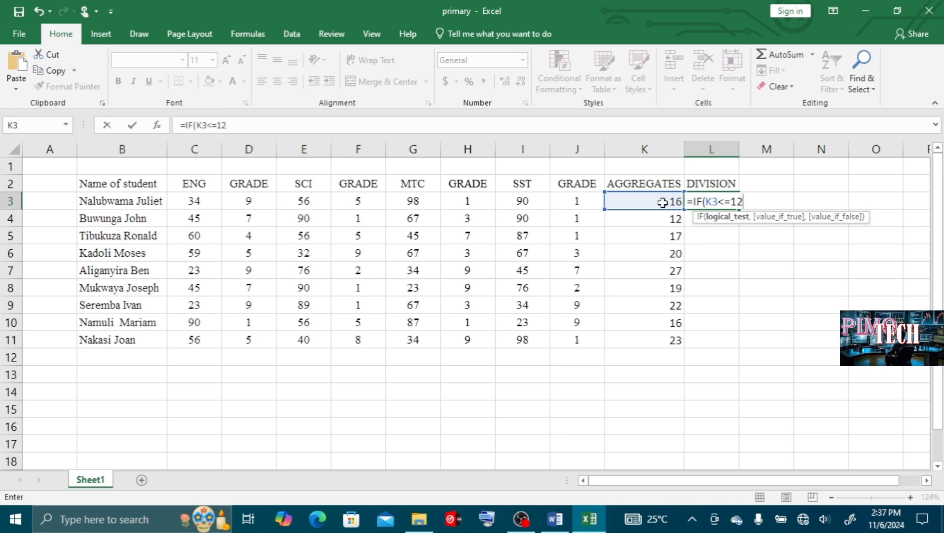
{"action": "type", "text": ","}
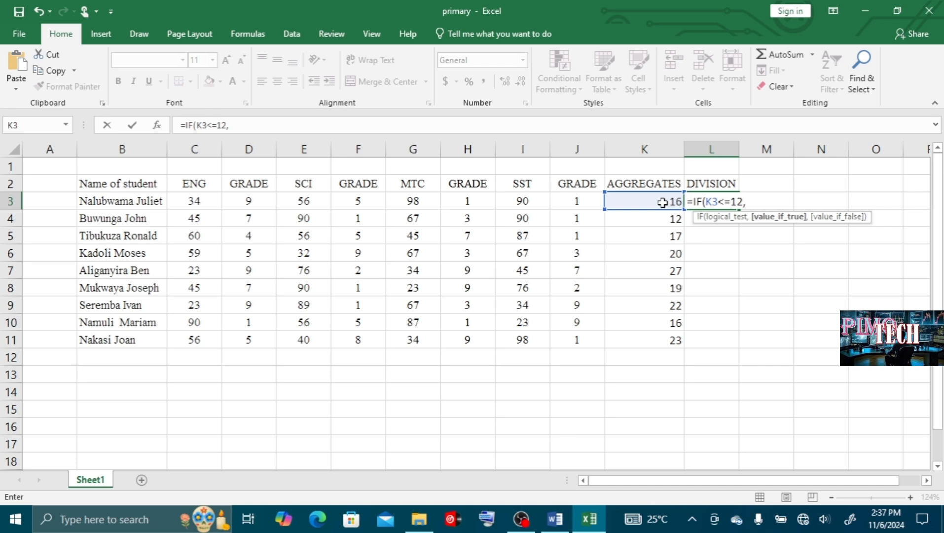
{"action": "type", "text": "\"DIV1\""}
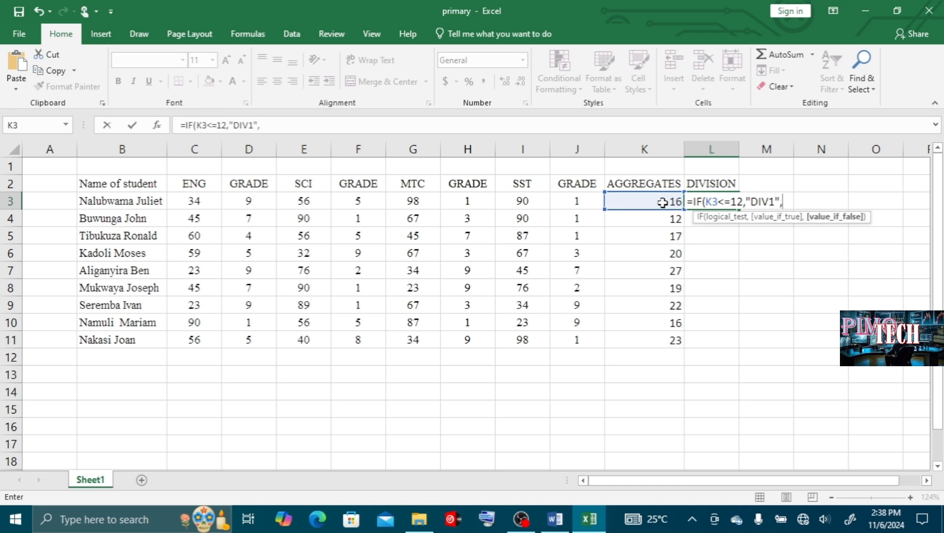
Step: Extend the L3 formula with IF(K3<=24,"DIV2", as the second condition, checking the DIV 2 aggregate range in the Word document
{"action": "type", "text": ",I"}
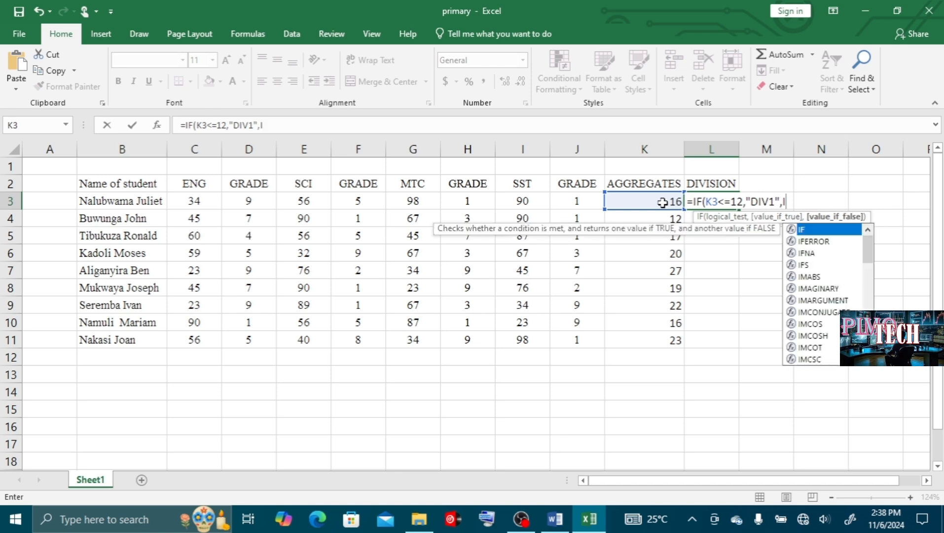
{"action": "type", "text": "F("}
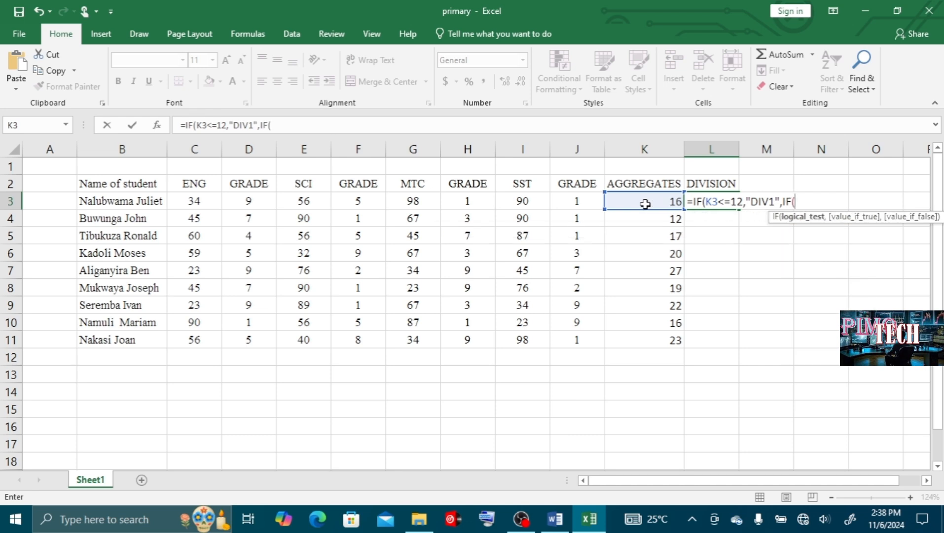
{"action": "left_click", "coordinate": [650, 204]}
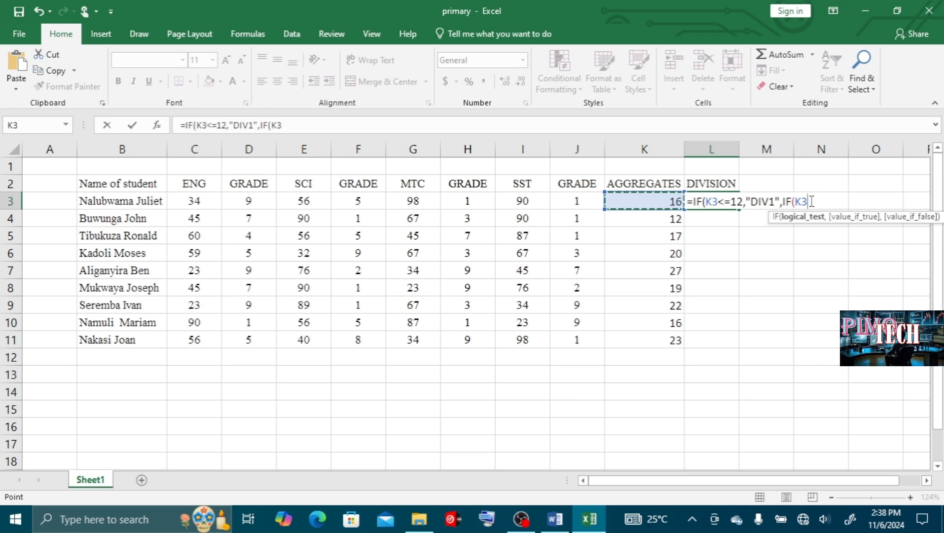
{"action": "type", "text": "<="}
{"action": "key", "text": "alt+Tab"}
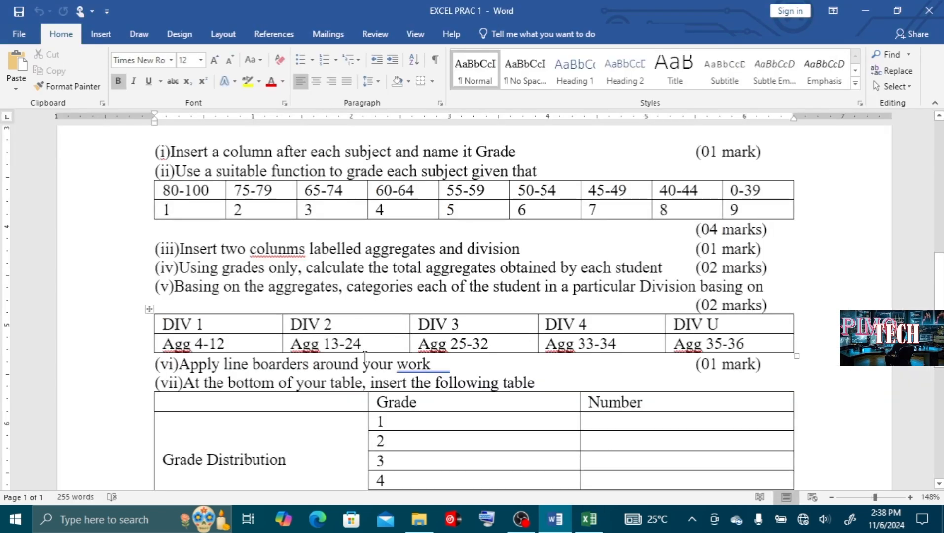
{"action": "key", "text": "alt+Tab"}
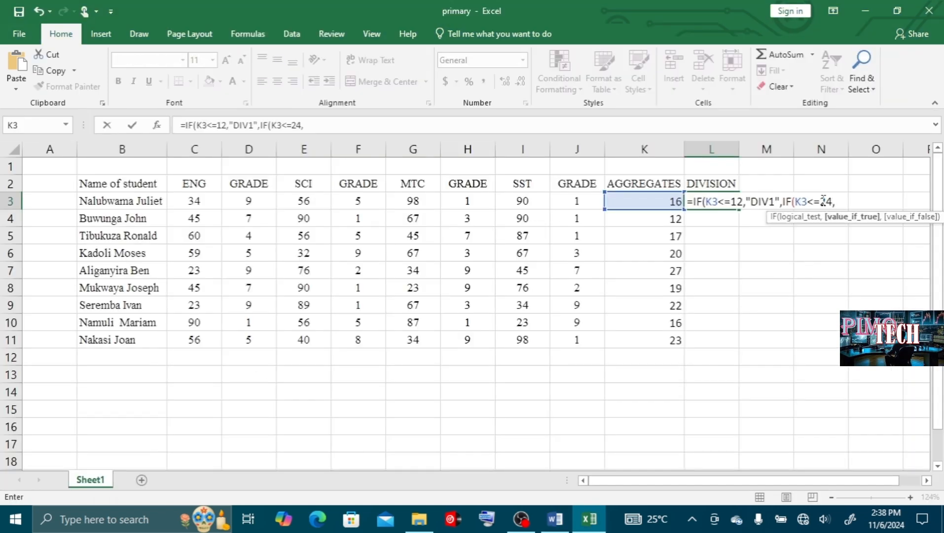
{"action": "type", "text": "DIV2\","}
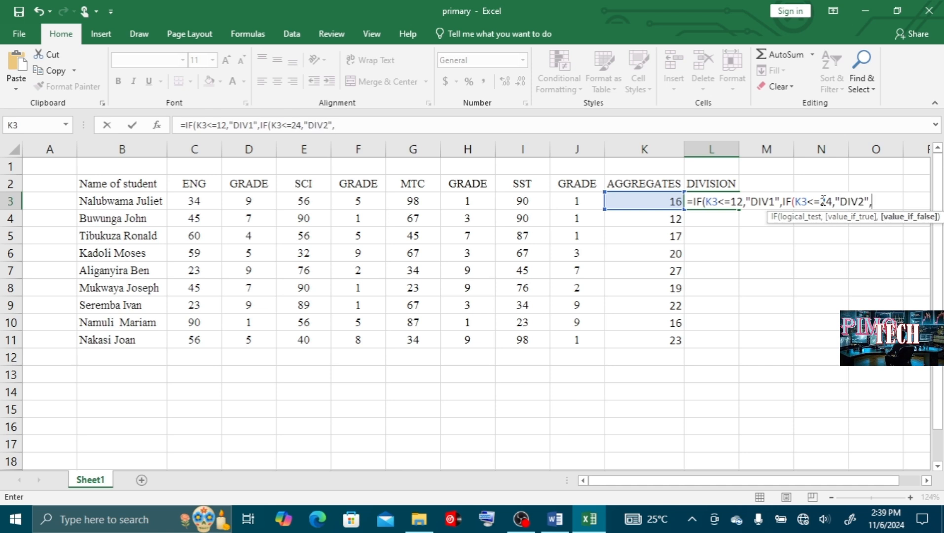
Step: Complete the L3 formula with IF(K3<=32,"DIV 3",IF(K3<=34,"DIV 4",IF(K3>=35,"DIV U"))))) and fill it down to L11
{"action": "left_click", "coordinate": [342, 124]}
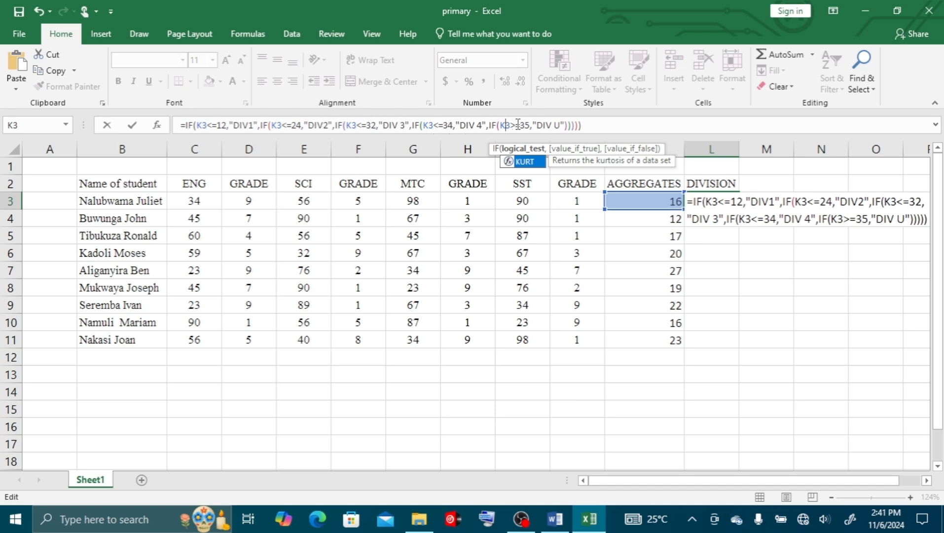
{"action": "left_click", "coordinate": [580, 126]}
{"action": "key", "text": "Return"}
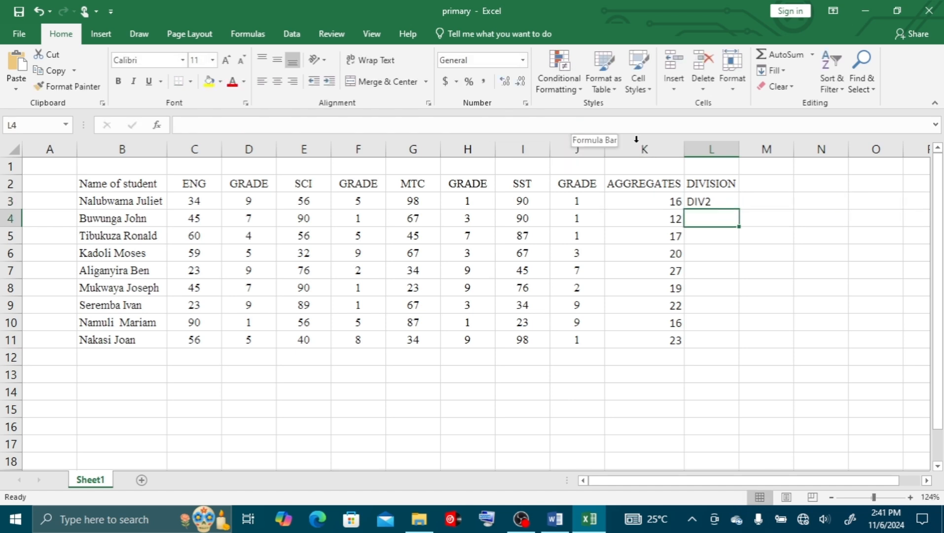
{"action": "left_click", "coordinate": [723, 202]}
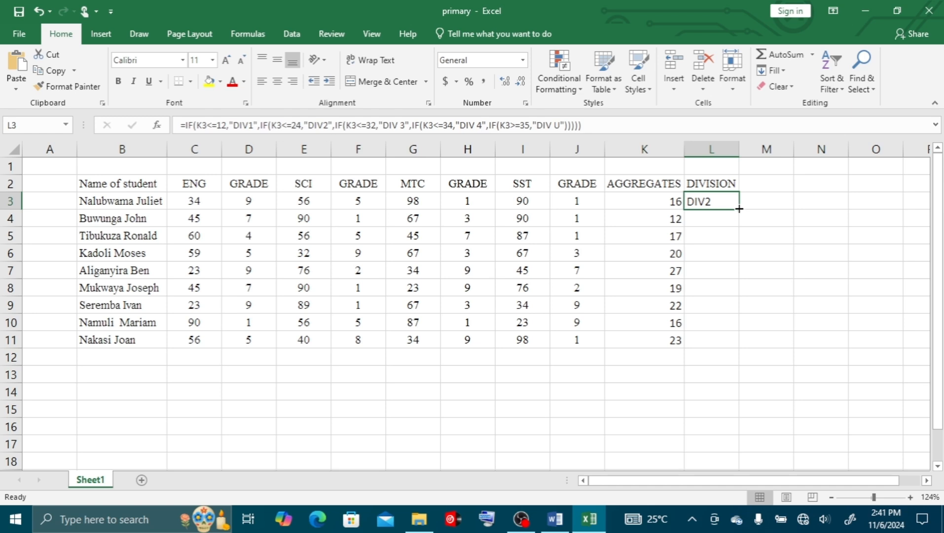
{"action": "double_click", "coordinate": [739, 209]}
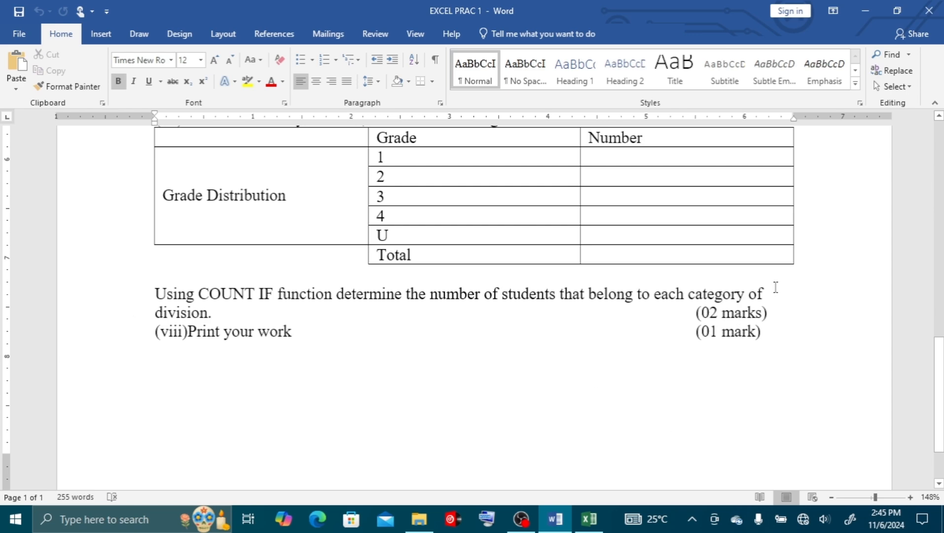
Step: Return to the Excel sheet and list DIV 1, DIV 2, DIV 3, DIV 4 and DIV U in H13:H17
{"action": "left_click", "coordinate": [587, 519]}
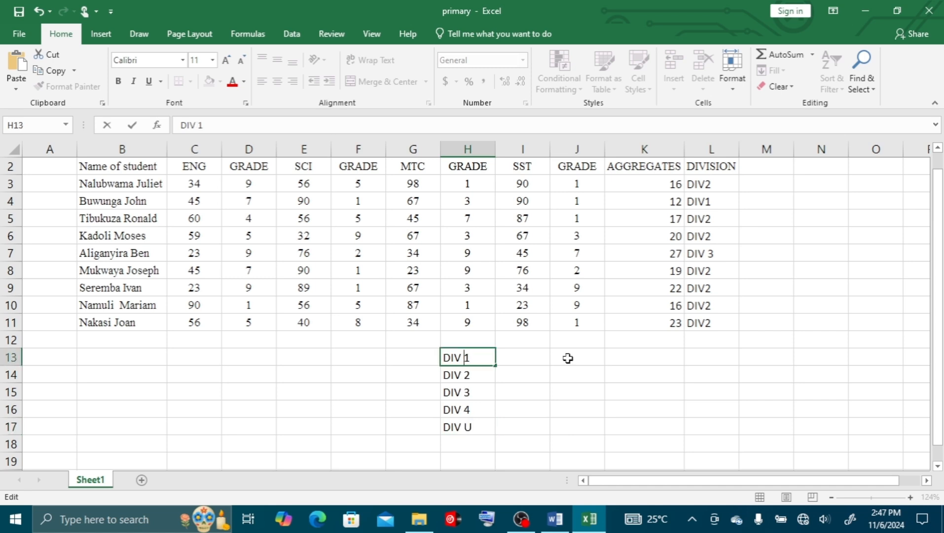
{"action": "left_click", "coordinate": [517, 365]}
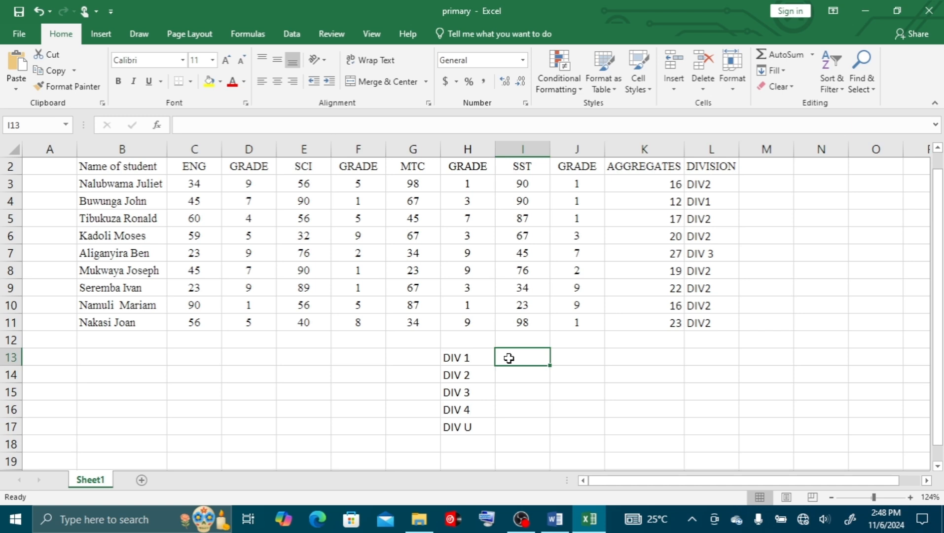
Step: Count the first-division students in I13 with =COUNTIF(L3:L11,"DIV1")
{"action": "type", "text": "="}
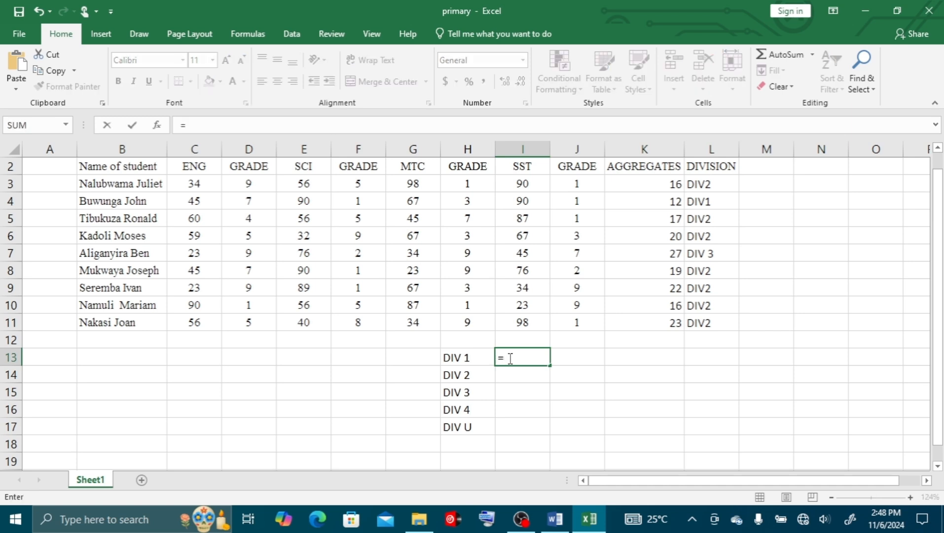
{"action": "type", "text": "COU"}
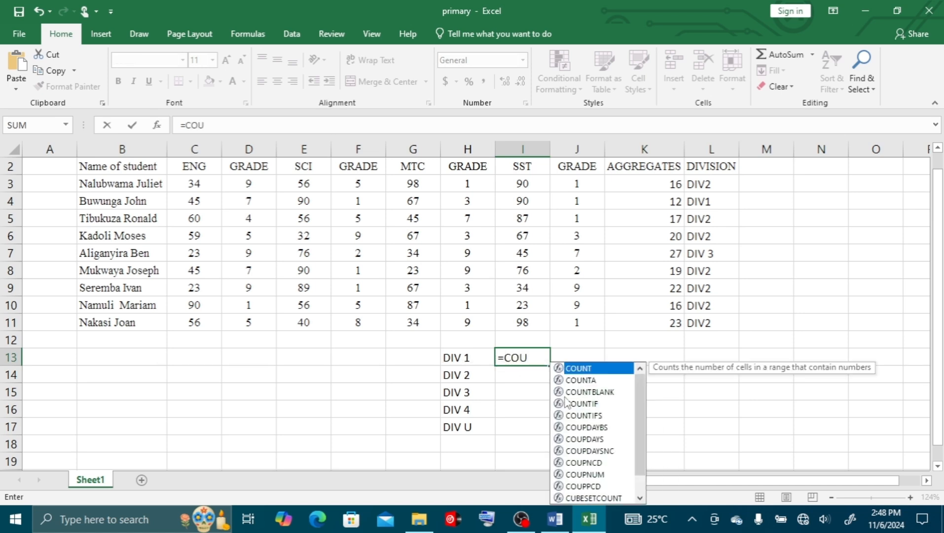
{"action": "left_click", "coordinate": [580, 403]}
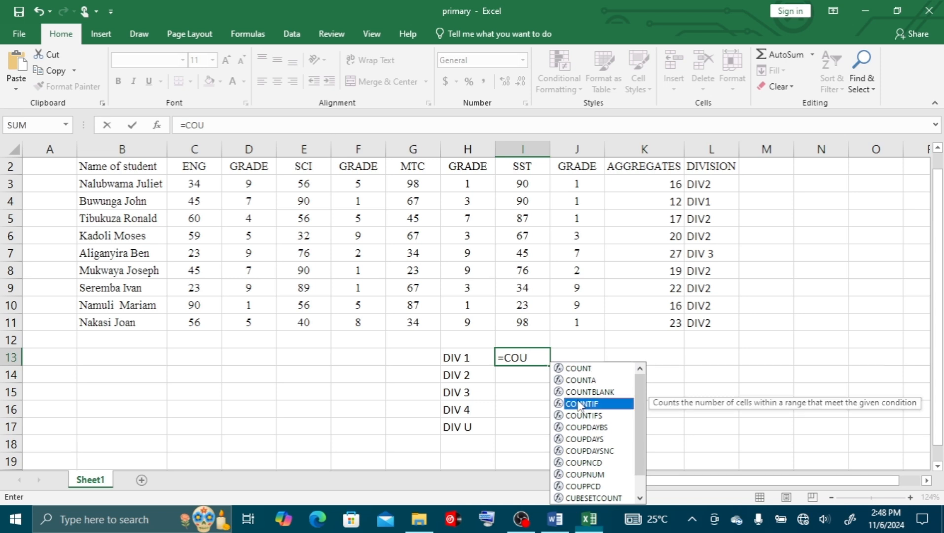
{"action": "double_click", "coordinate": [580, 403]}
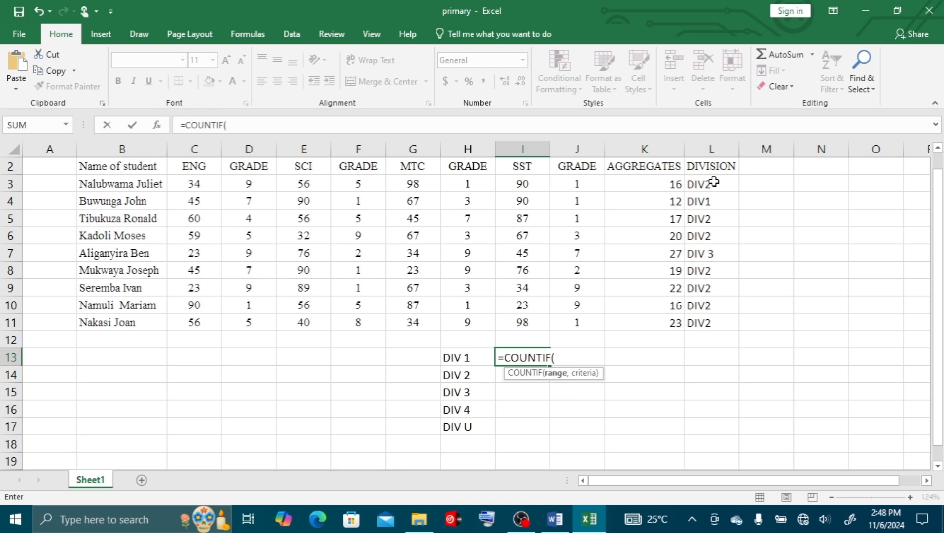
{"action": "left_click_drag", "start_coordinate": [713, 182], "coordinate": [702, 316]}
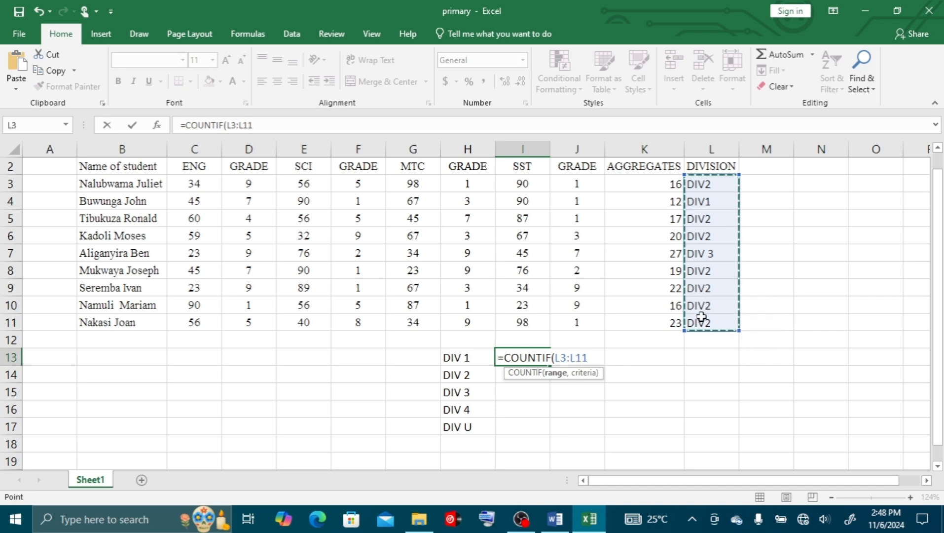
{"action": "type", "text": ","}
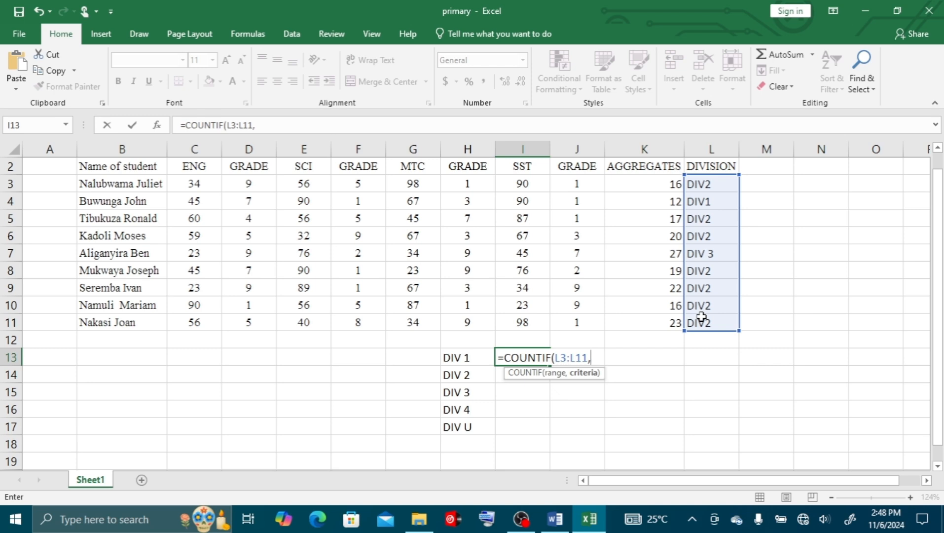
{"action": "type", "text": "\"DIV1\")"}
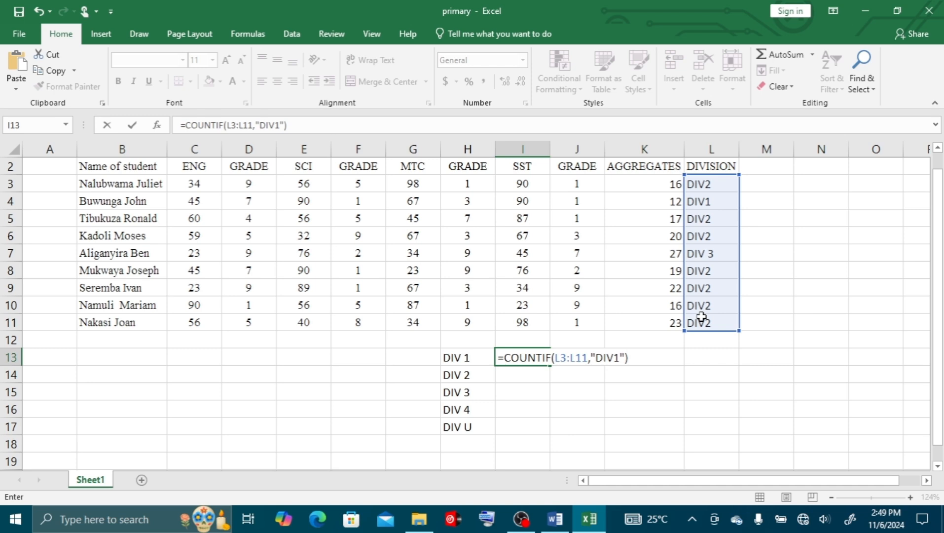
{"action": "key", "text": "Return"}
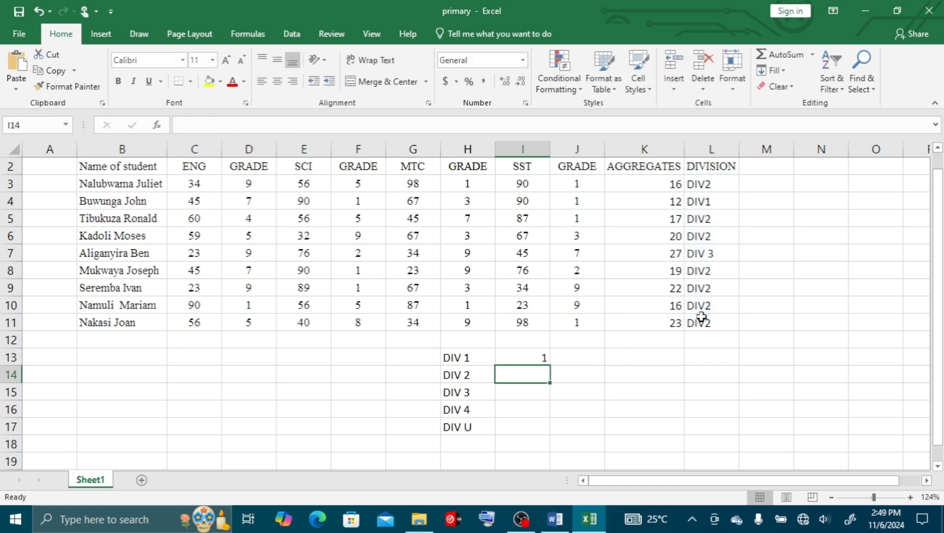
Step: Examine the COUNTIF formula in I13, checking its range and criterion against the DIVISION column
{"action": "left_click", "coordinate": [518, 354]}
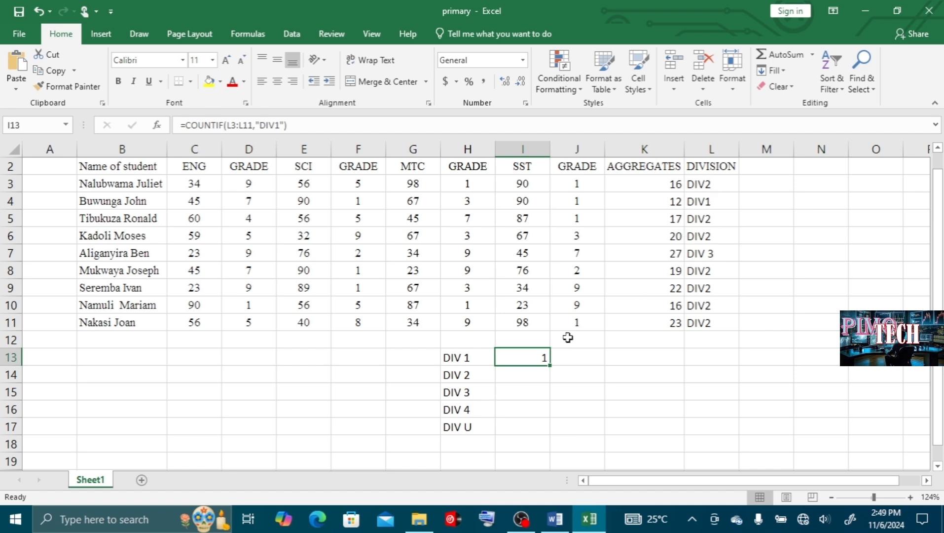
{"action": "double_click", "coordinate": [526, 357]}
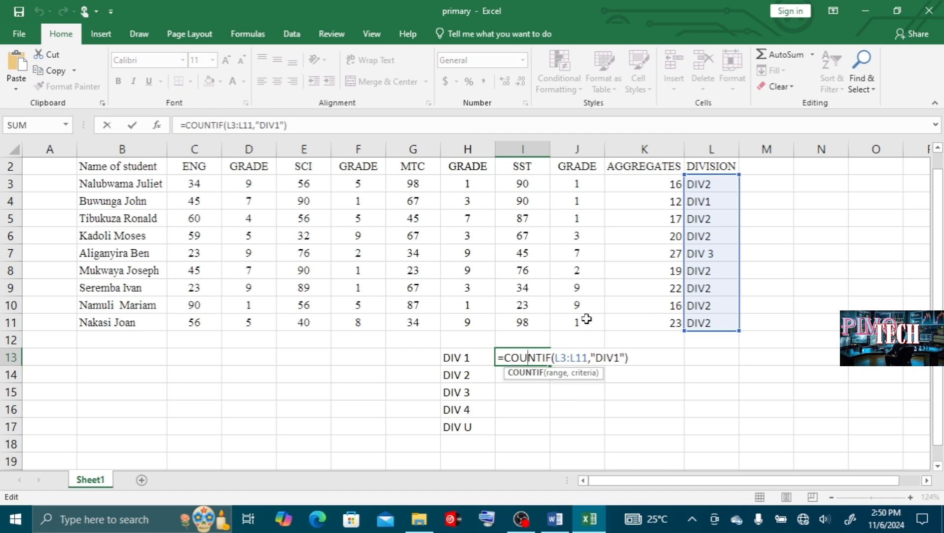
{"action": "key", "text": "Return"}
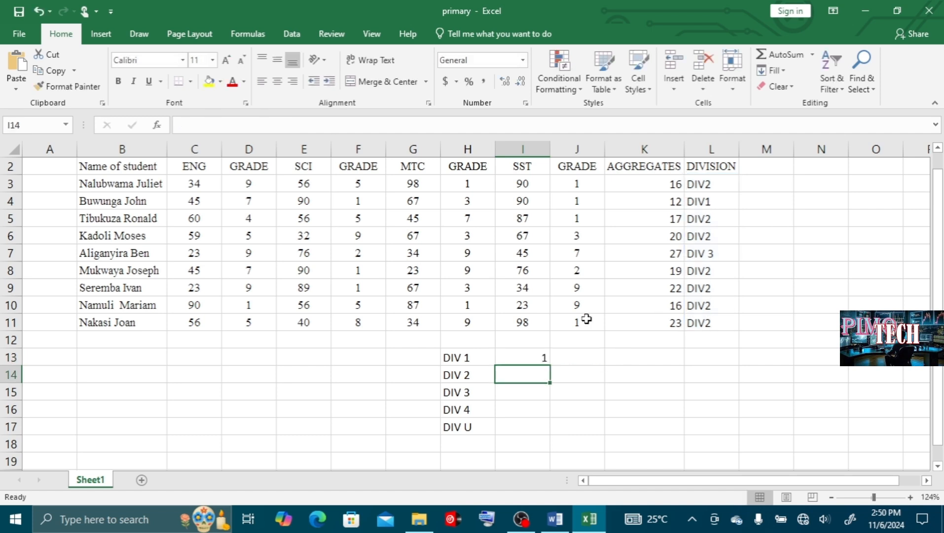
{"action": "left_click", "coordinate": [527, 357]}
{"action": "double_click", "coordinate": [528, 358]}
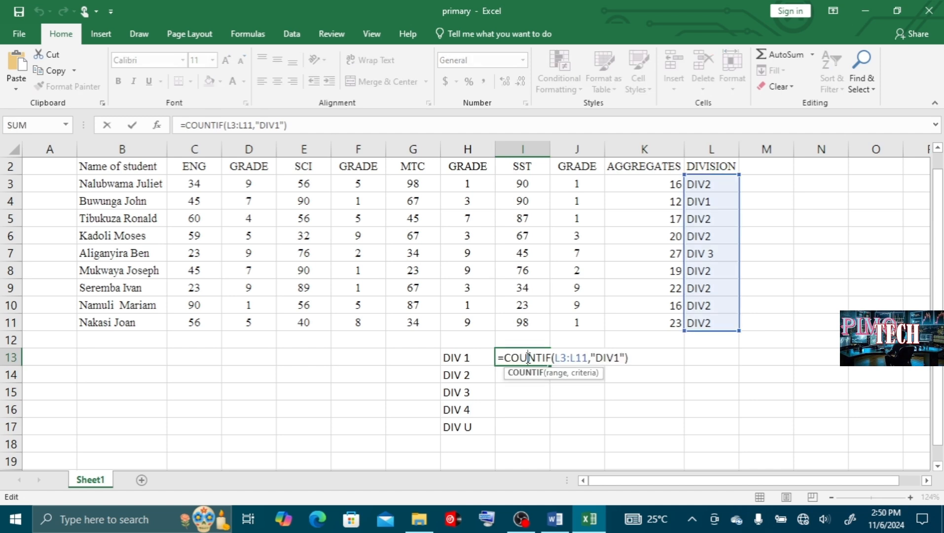
{"action": "key", "text": "Return"}
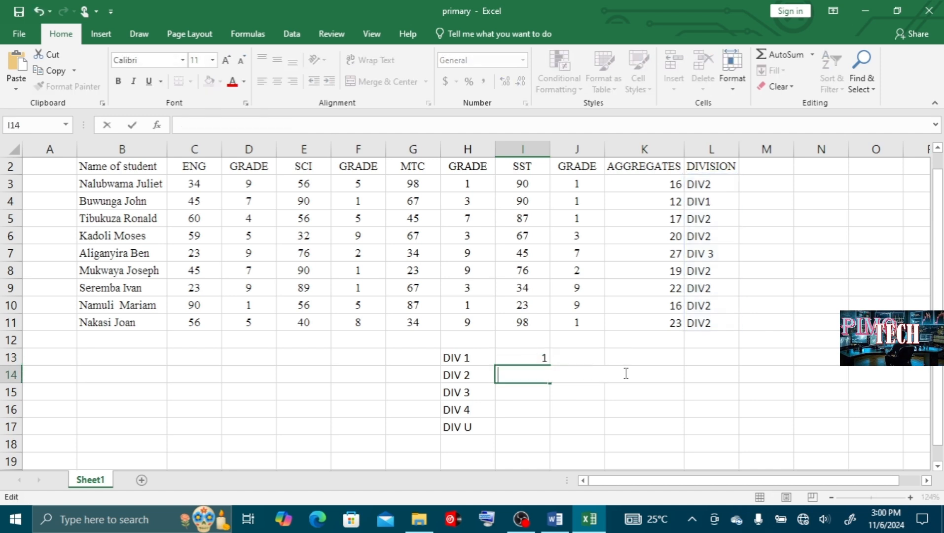
{"action": "left_click", "coordinate": [539, 357]}
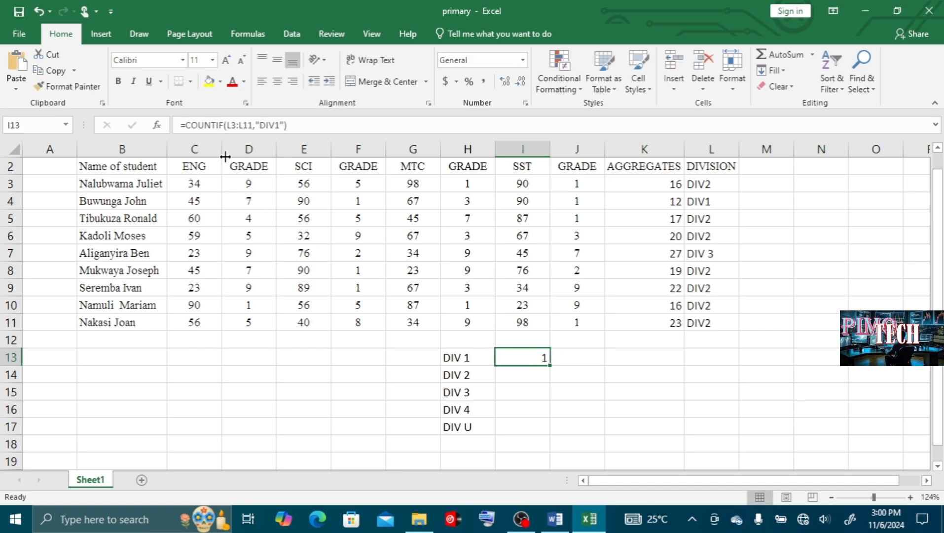
{"action": "double_click", "coordinate": [527, 356]}
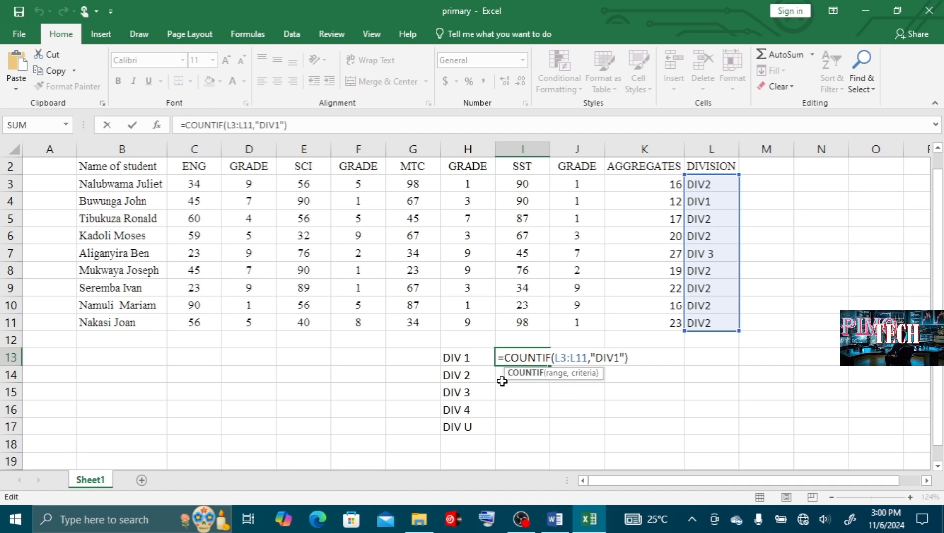
{"action": "key", "text": "Return"}
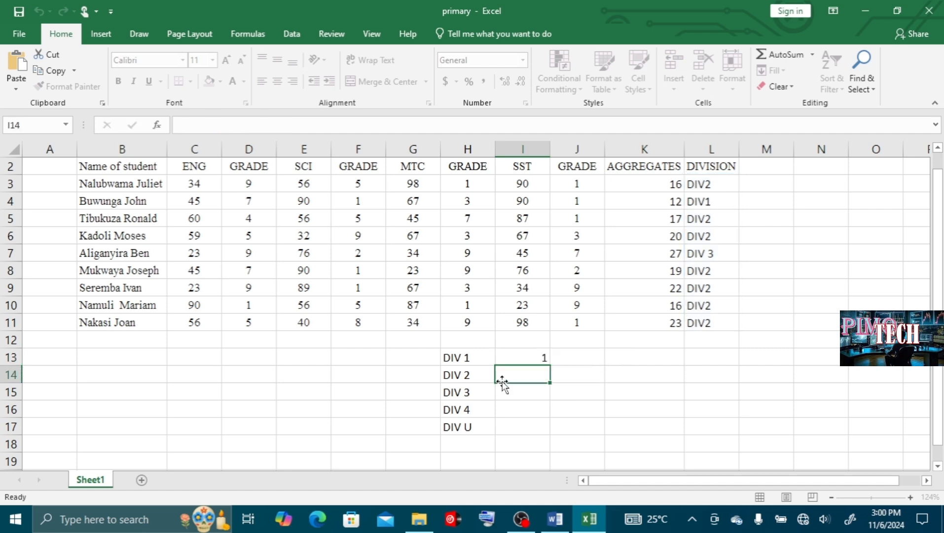
{"action": "left_click", "coordinate": [512, 361]}
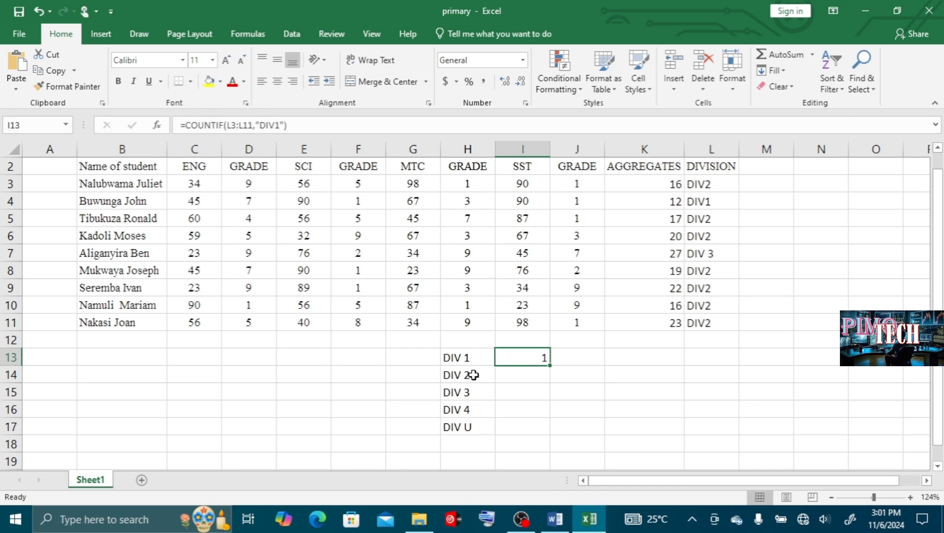
Step: Count the second-division students in I14 with =COUNTIF(L3:L11,"DIV2")
{"action": "left_click", "coordinate": [513, 377]}
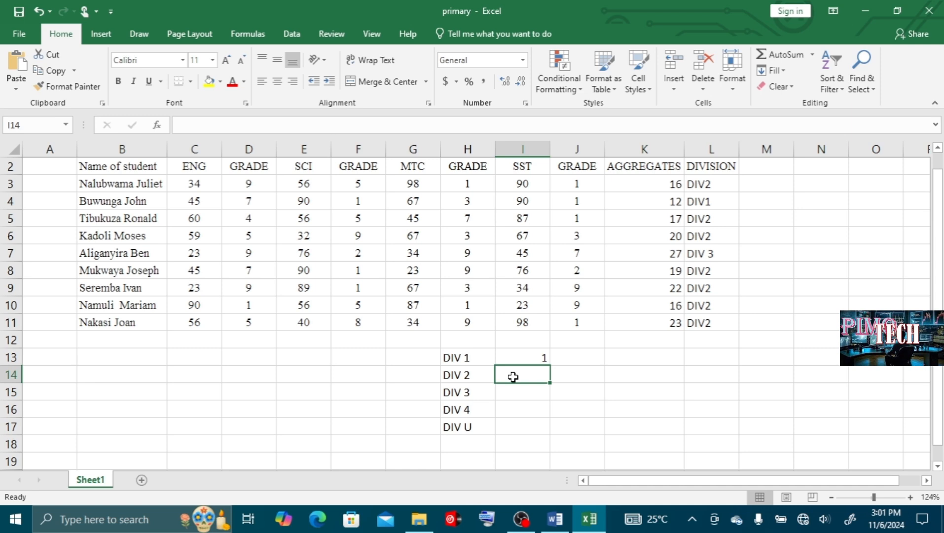
{"action": "type", "text": "=C"}
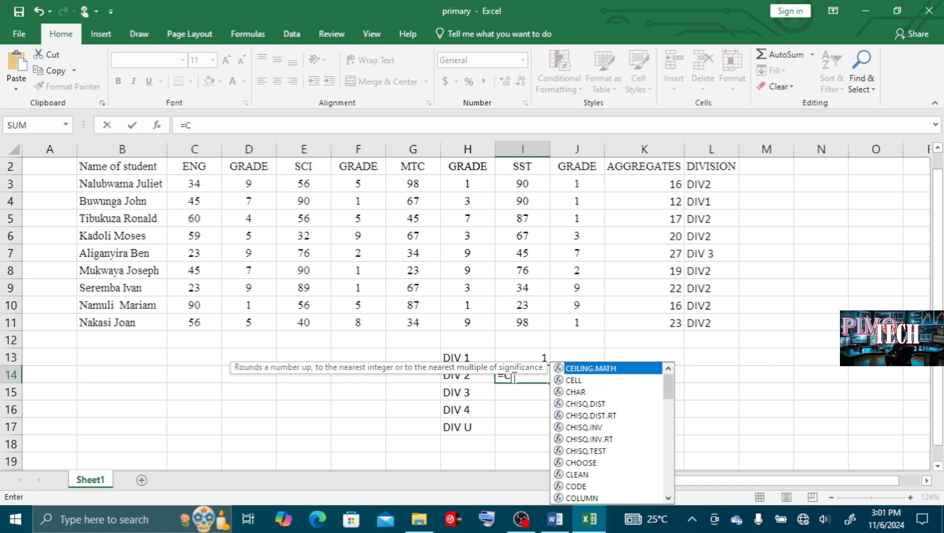
{"action": "type", "text": "OU"}
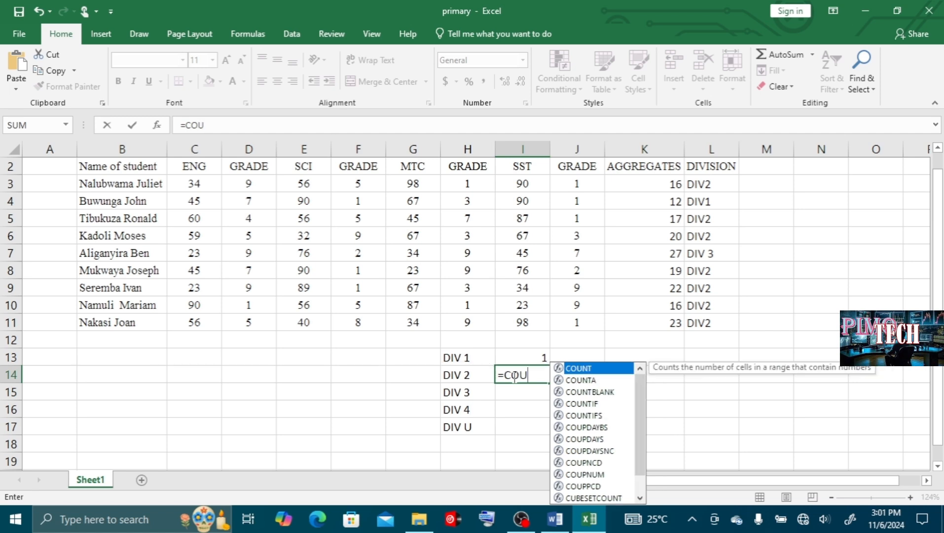
{"action": "double_click", "coordinate": [582, 404]}
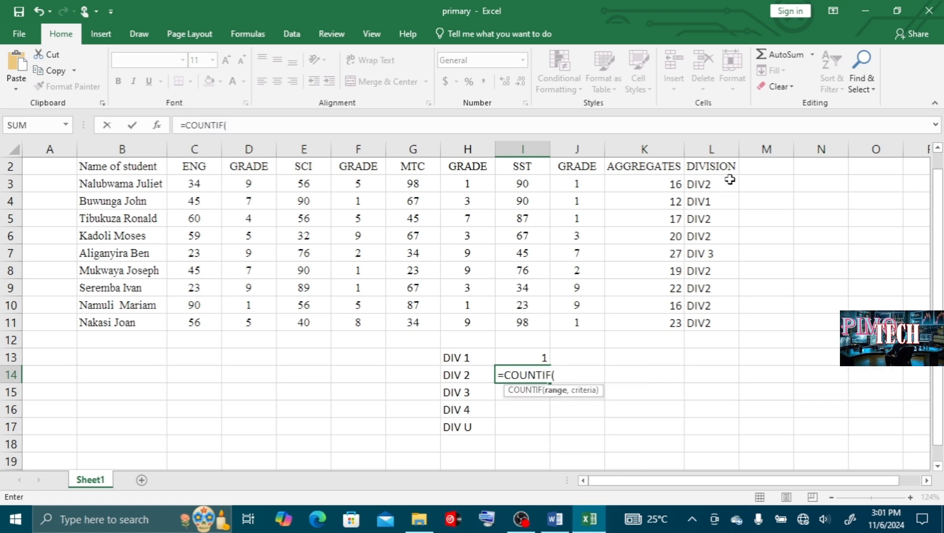
{"action": "left_click_drag", "start_coordinate": [722, 184], "coordinate": [712, 322]}
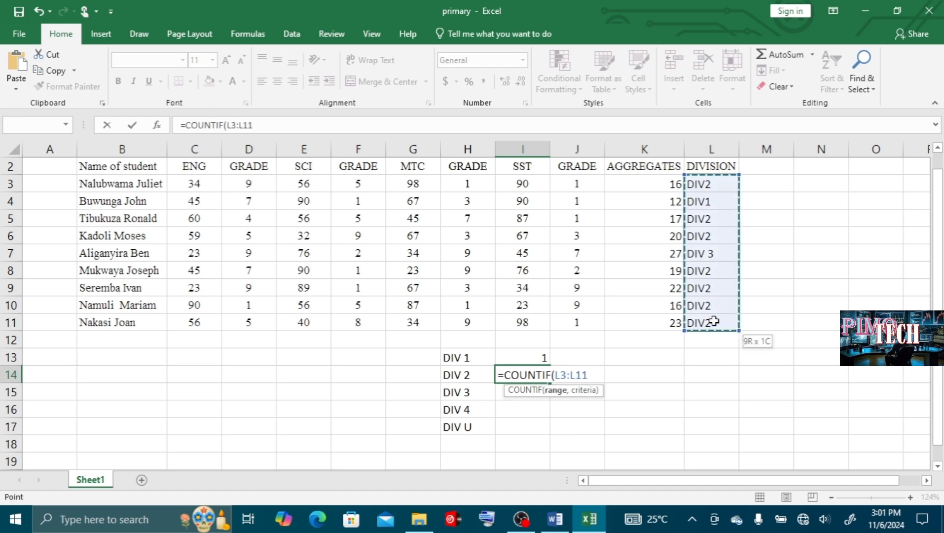
{"action": "type", "text": ","}
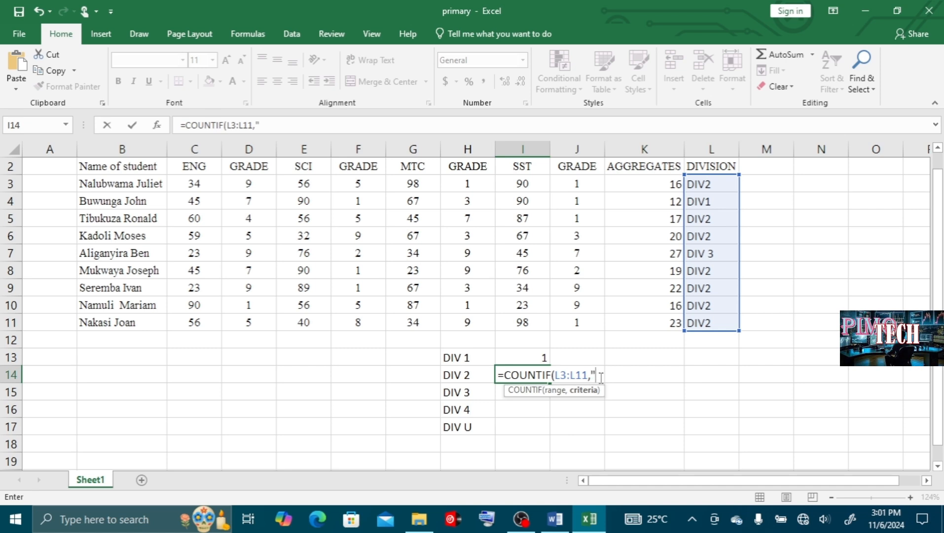
{"action": "type", "text": "DIV"}
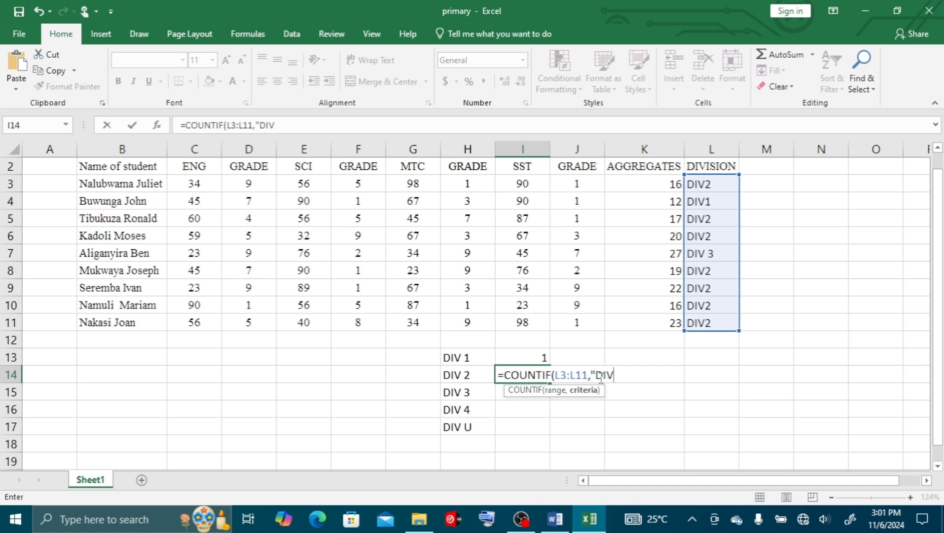
{"action": "type", "text": "2\")"}
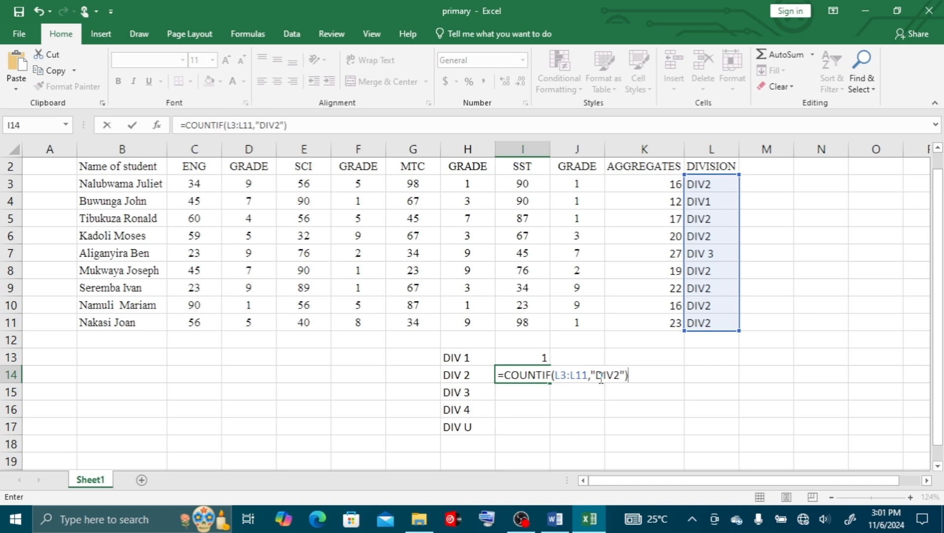
{"action": "key", "text": "Return"}
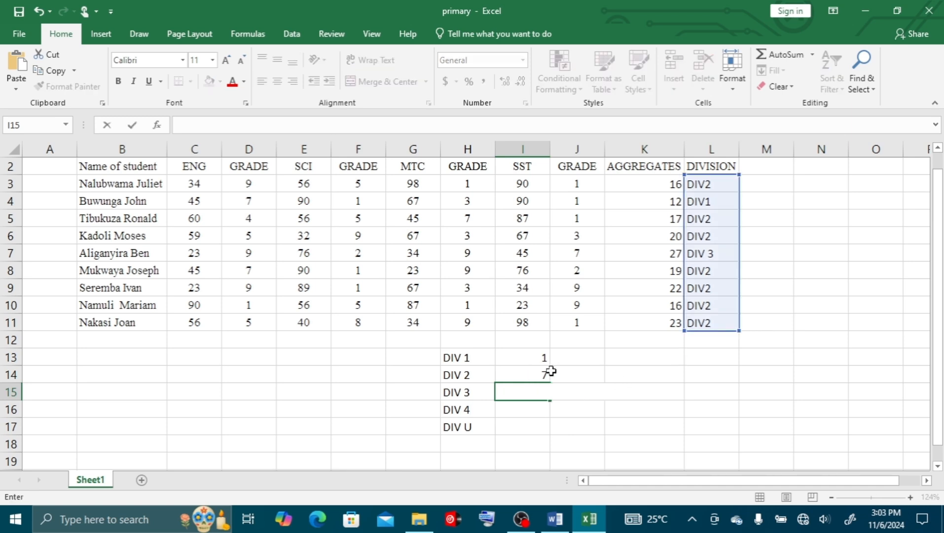
{"action": "left_click", "coordinate": [534, 375]}
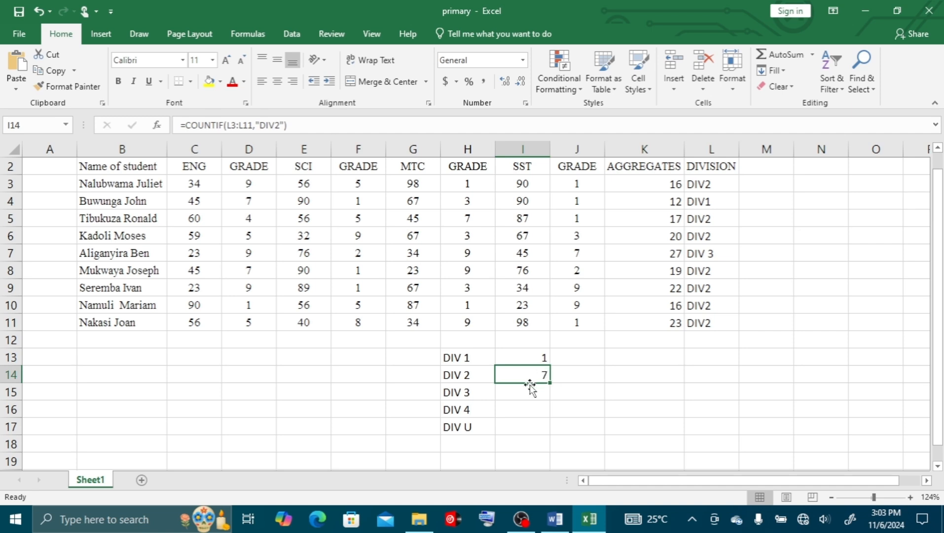
Step: Enter =COUNTIF(L3:L11,"DIV3") in I15 to count the third-division students
{"action": "left_click", "coordinate": [524, 393]}
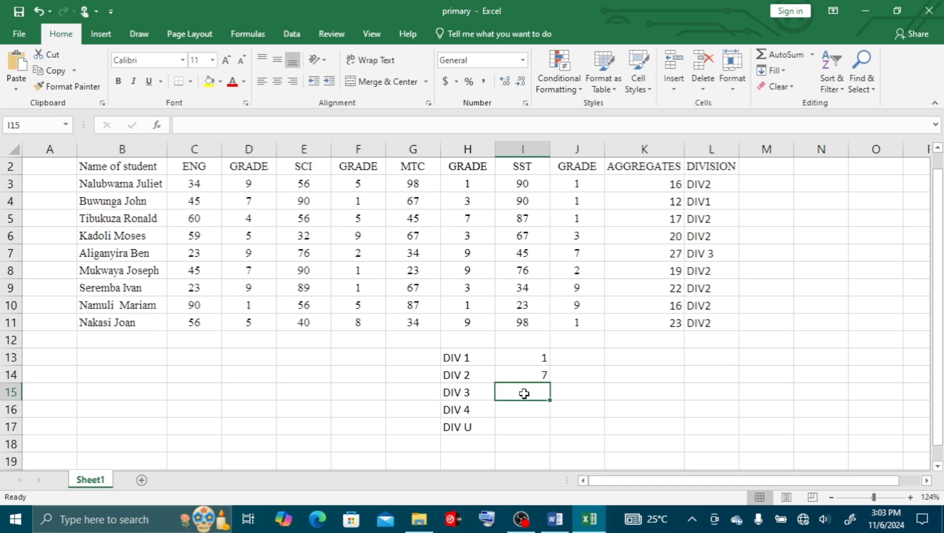
{"action": "type", "text": "=COU"}
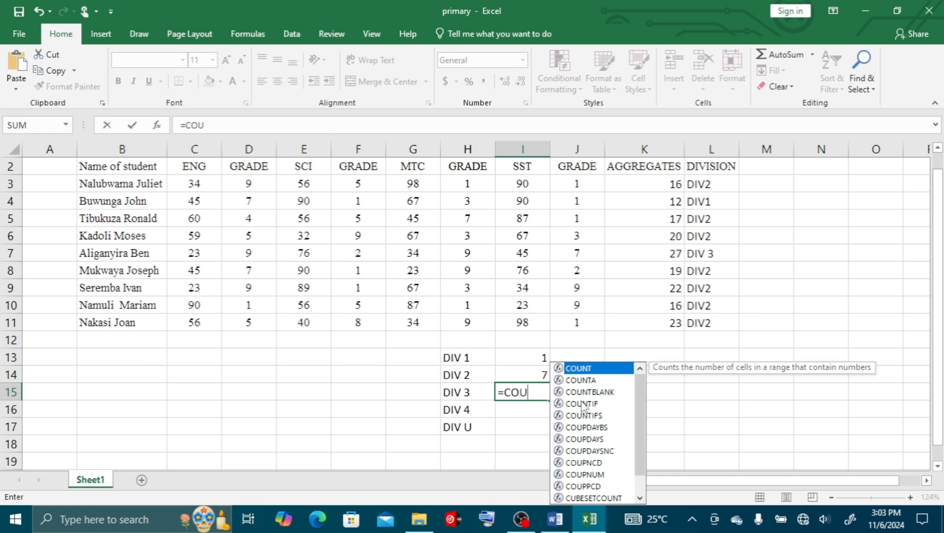
{"action": "double_click", "coordinate": [582, 404]}
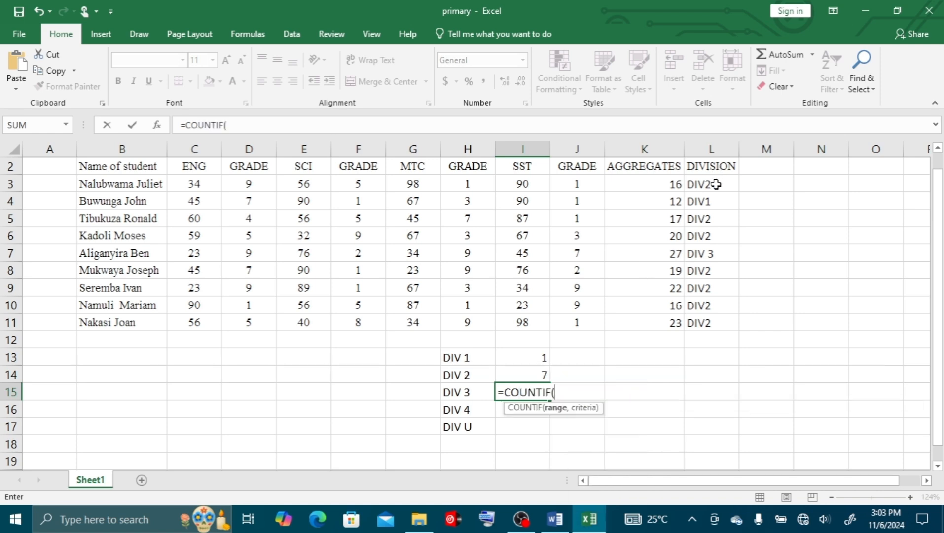
{"action": "left_click_drag", "start_coordinate": [715, 184], "coordinate": [710, 316]}
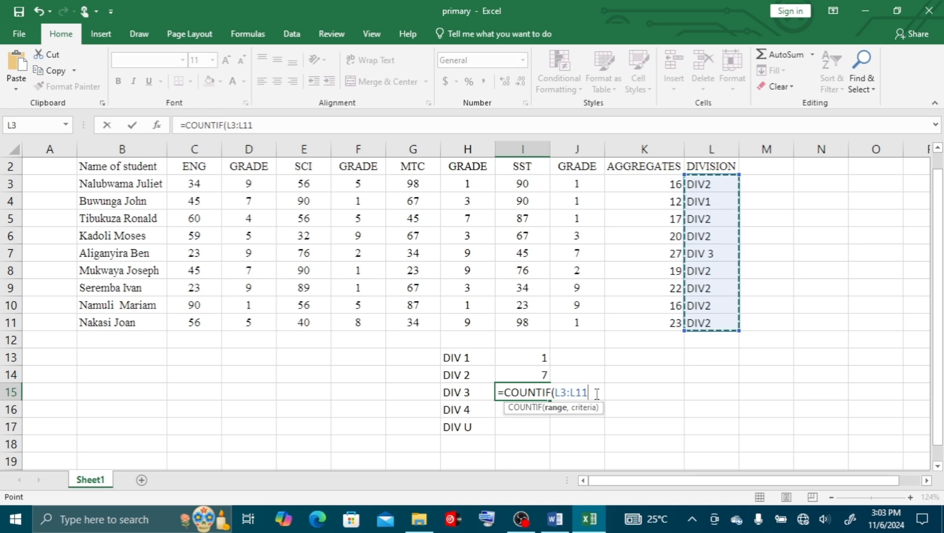
{"action": "type", "text": ","}
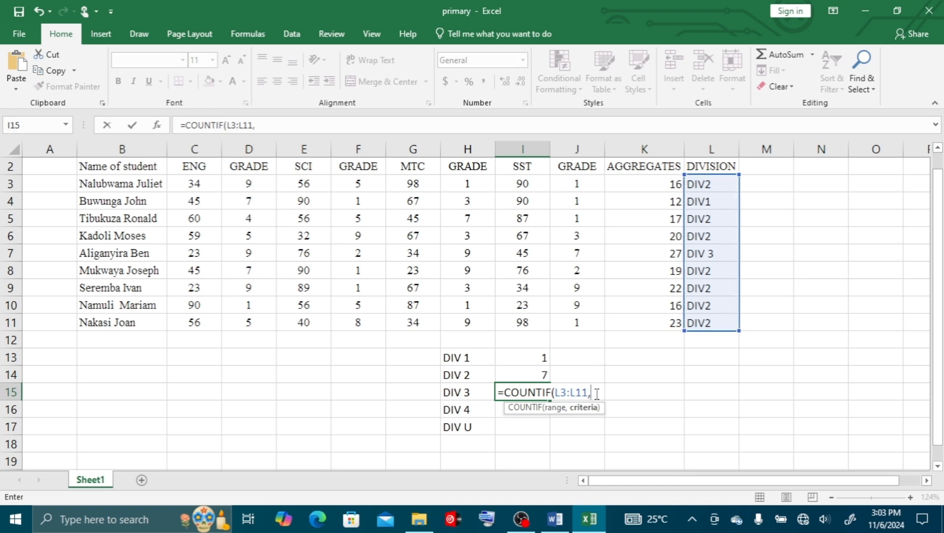
{"action": "type", "text": "\"DIV3\")"}
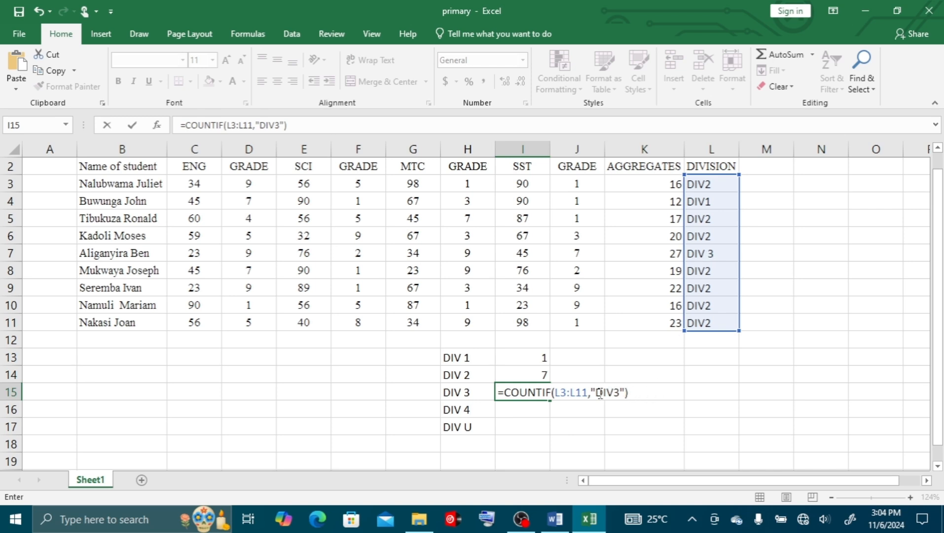
{"action": "left_click_drag", "start_coordinate": [596, 392], "coordinate": [620, 392]}
{"action": "left_click", "coordinate": [528, 393]}
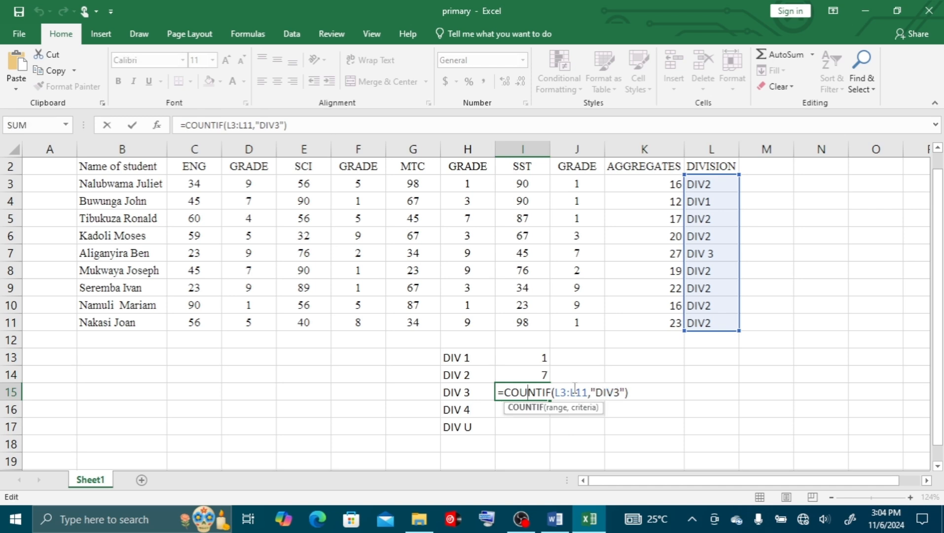
{"action": "key", "text": "Return"}
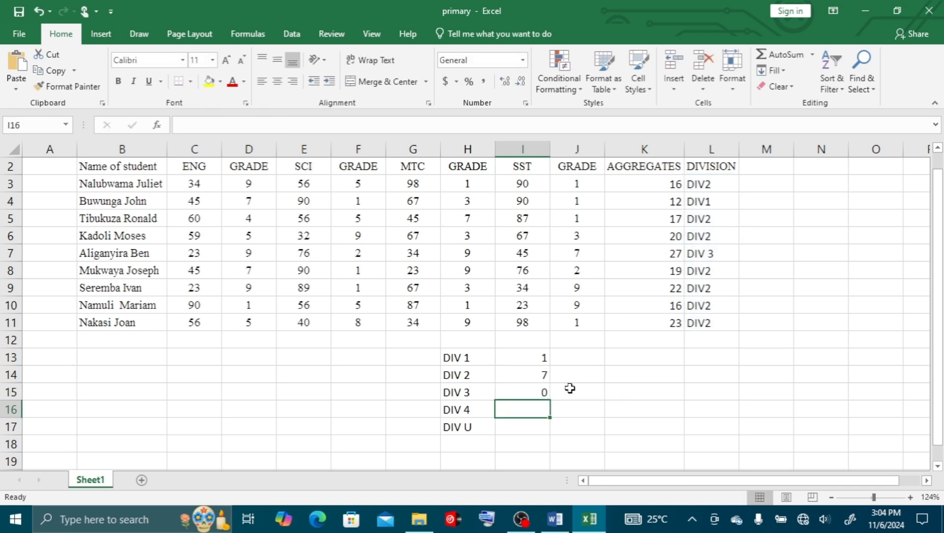
Step: Correct the criterion of the COUNTIF formula in I15 to "DIV 3", with a space, matching the DIVISION column
{"action": "left_click", "coordinate": [537, 392]}
{"action": "double_click", "coordinate": [537, 392]}
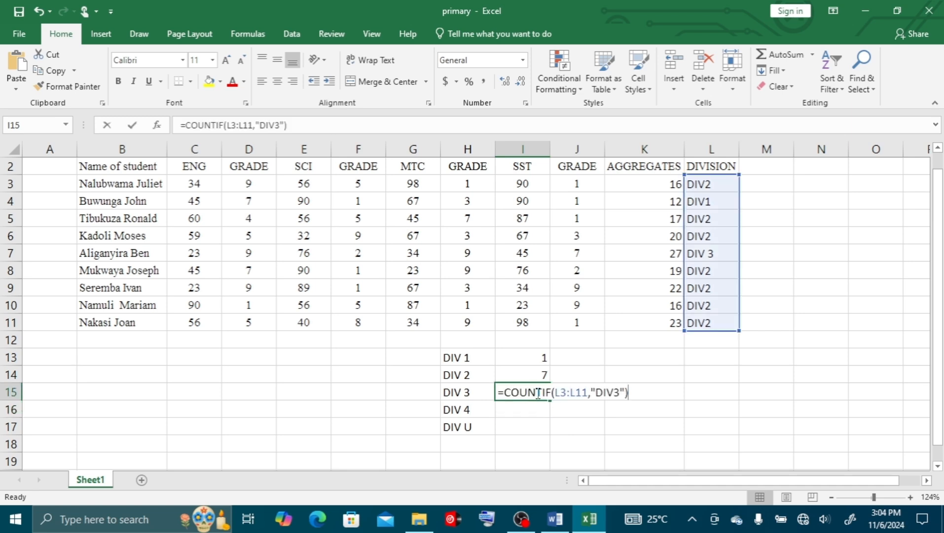
{"action": "left_click", "coordinate": [614, 392]}
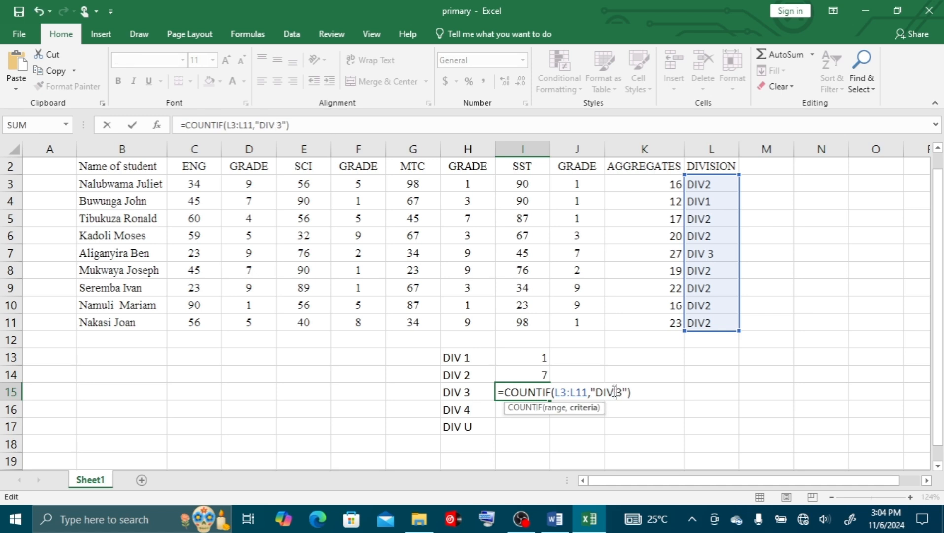
{"action": "key", "text": "Return"}
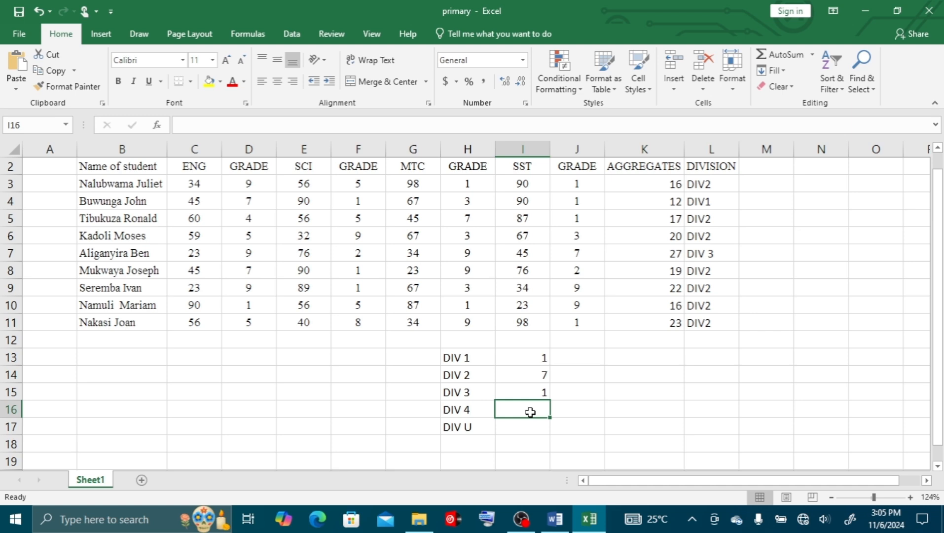
Step: Count the fourth-division students in I16 with =COUNTIF(L3:L11,"DIV4")
{"action": "type", "text": "=CO"}
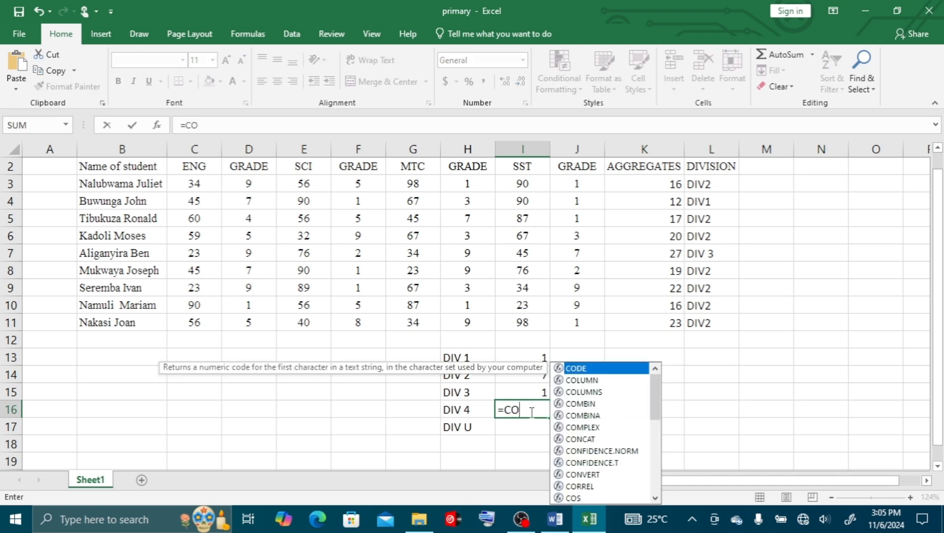
{"action": "type", "text": "U"}
{"action": "double_click", "coordinate": [585, 398]}
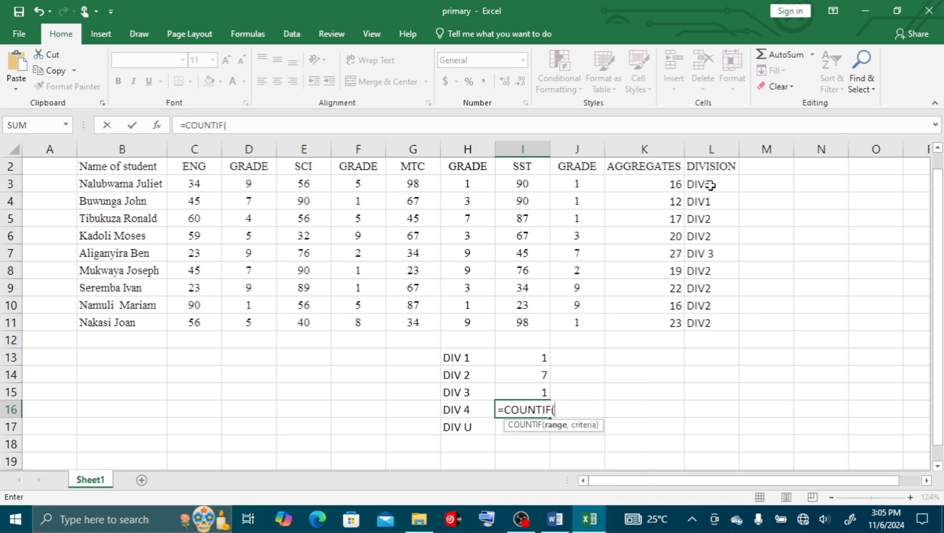
{"action": "left_click_drag", "start_coordinate": [710, 185], "coordinate": [711, 323]}
{"action": "type", "text": ","}
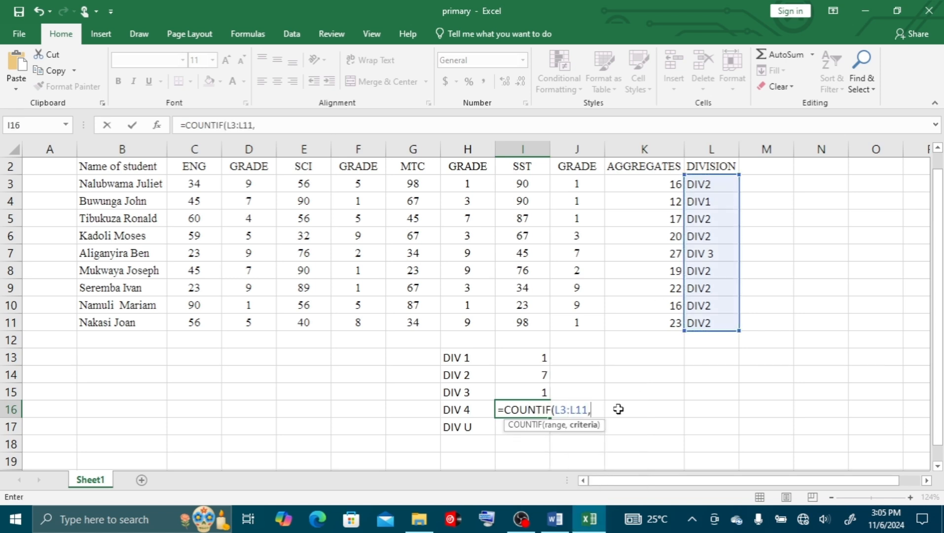
{"action": "type", "text": "\"DIV4\""}
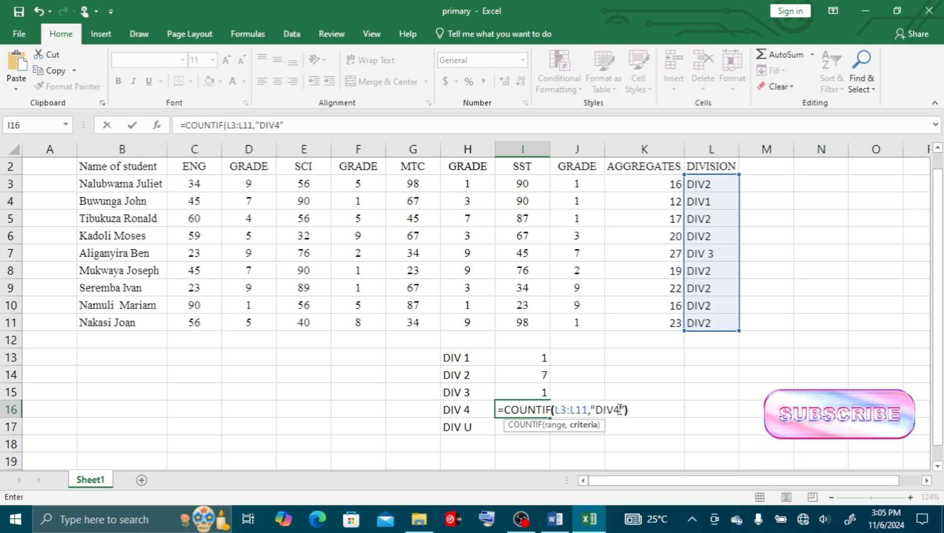
{"action": "type", "text": ")"}
{"action": "key", "text": "Return"}
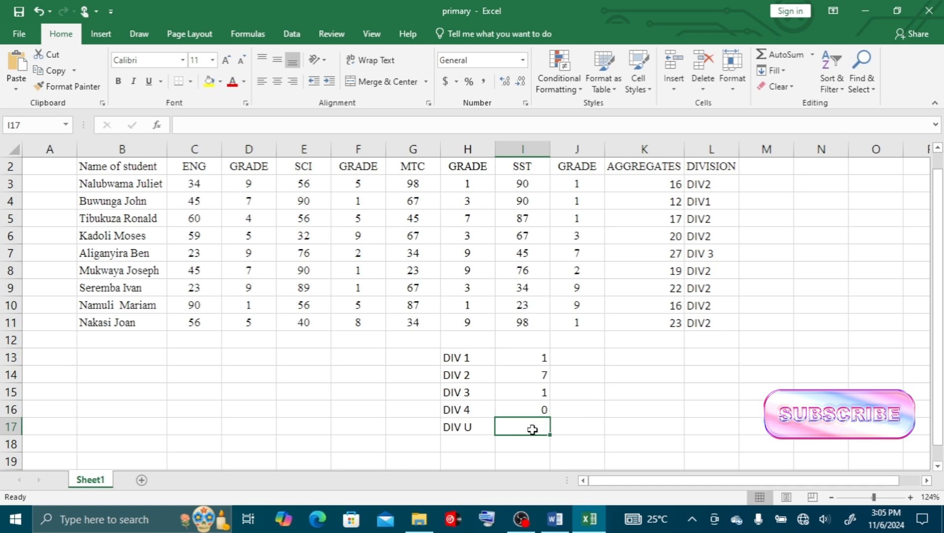
Step: Count the ungraded-division students in I17 with =COUNTIF(L3:L11,"DIV U")
{"action": "type", "text": "=CO"}
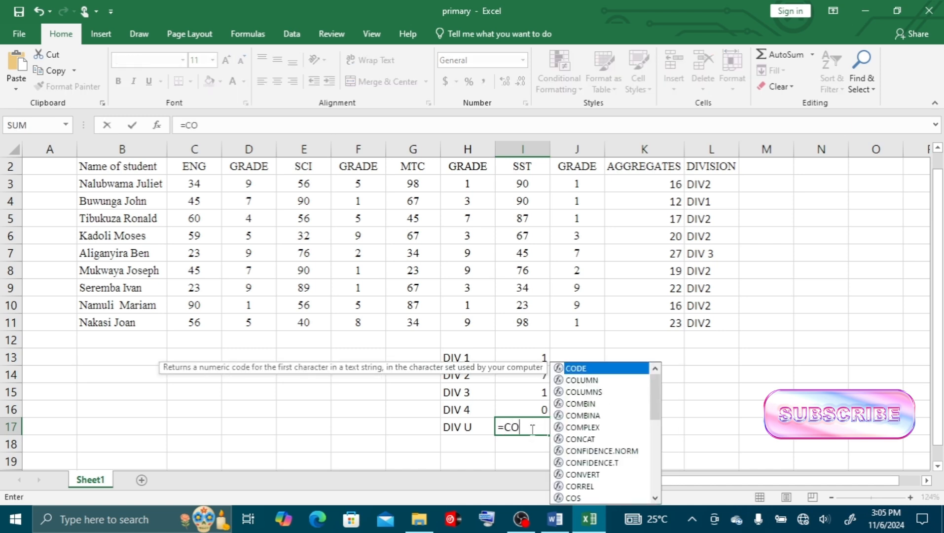
{"action": "type", "text": "UNTIF("}
{"action": "left_click_drag", "start_coordinate": [711, 184], "coordinate": [713, 320]}
{"action": "type", "text": ",\"DIV U\""}
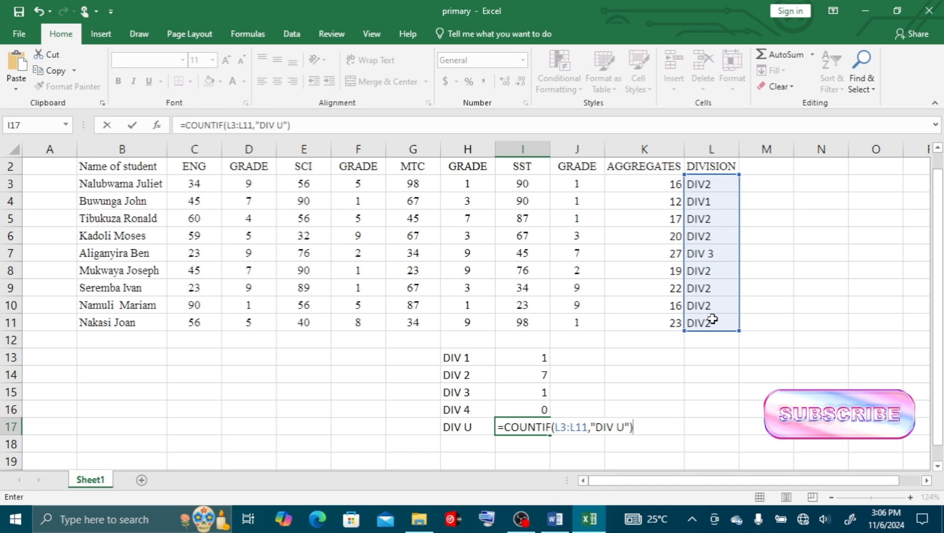
{"action": "key", "text": "Return"}
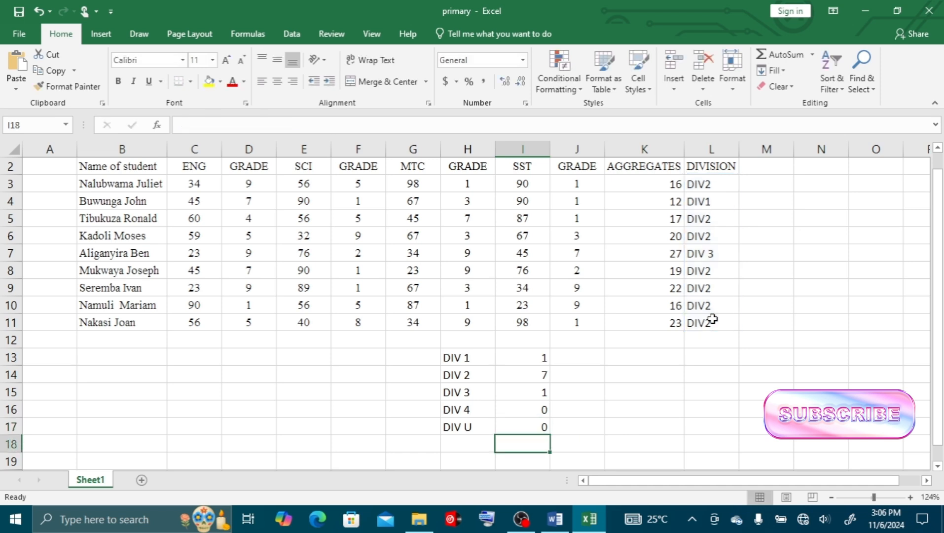